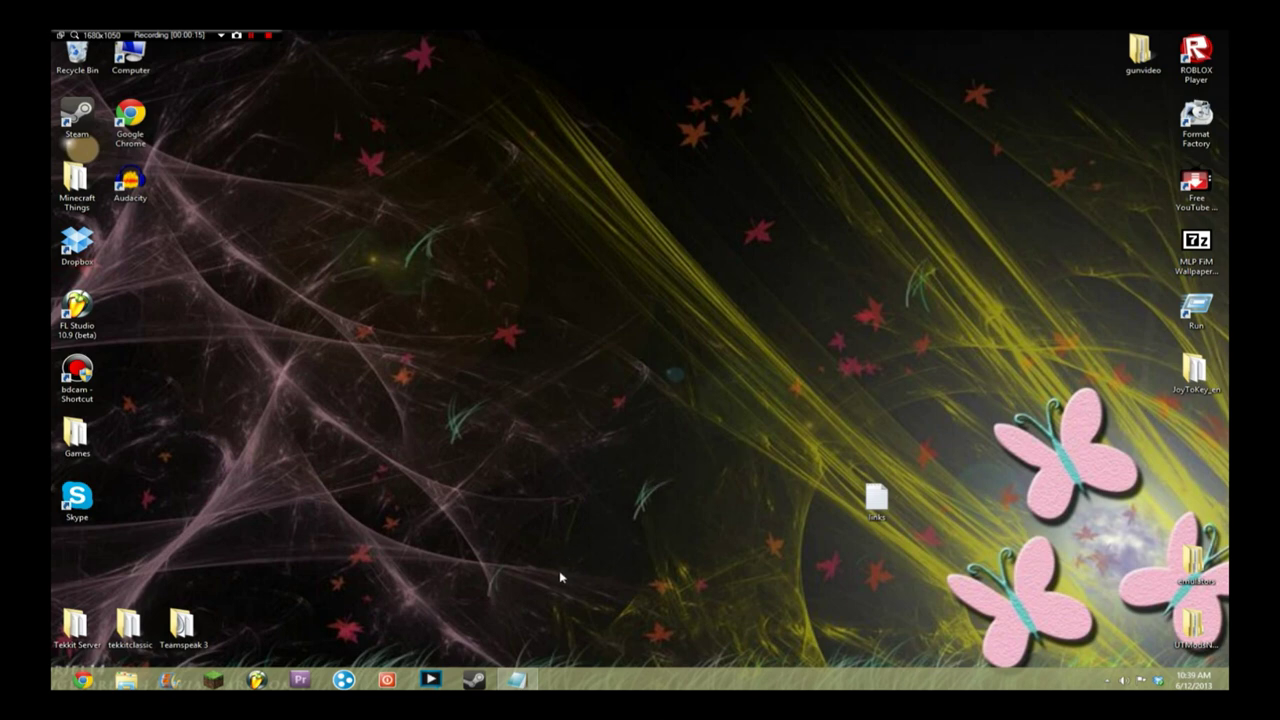
Restore the links note in Notepad from the taskbar, minimize it, then restore it again
click(518, 679)
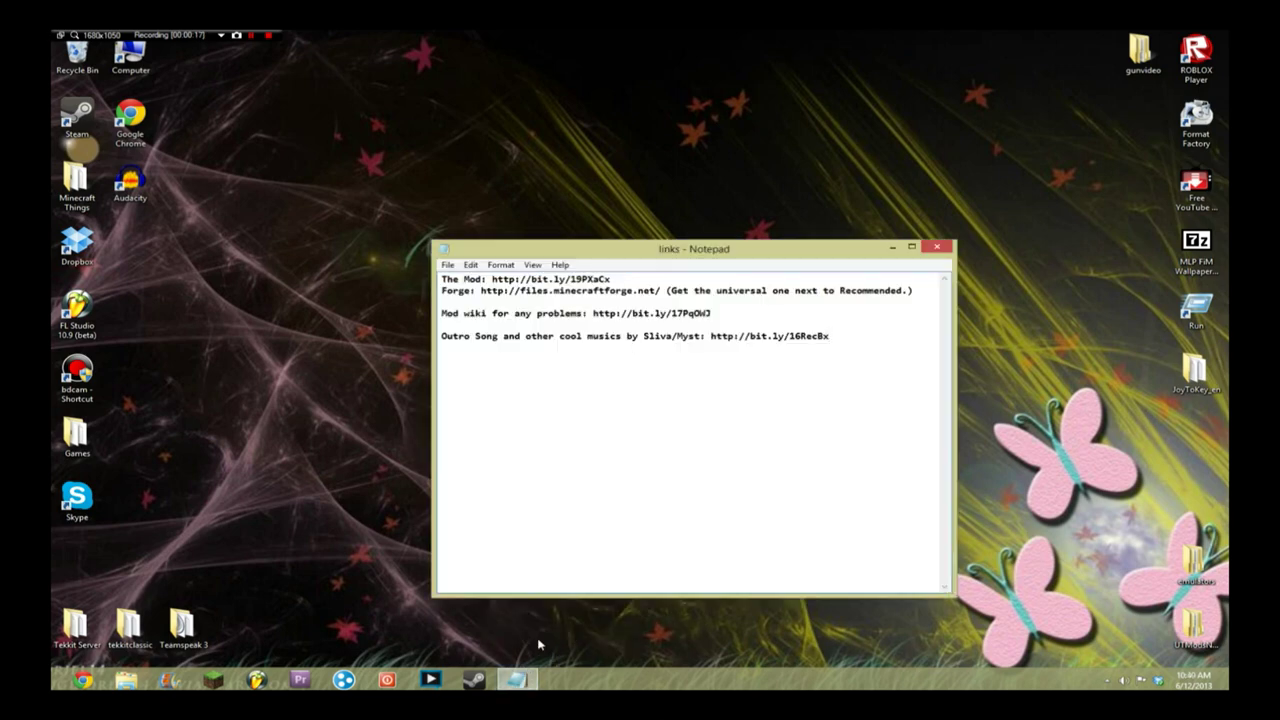
click(537, 680)
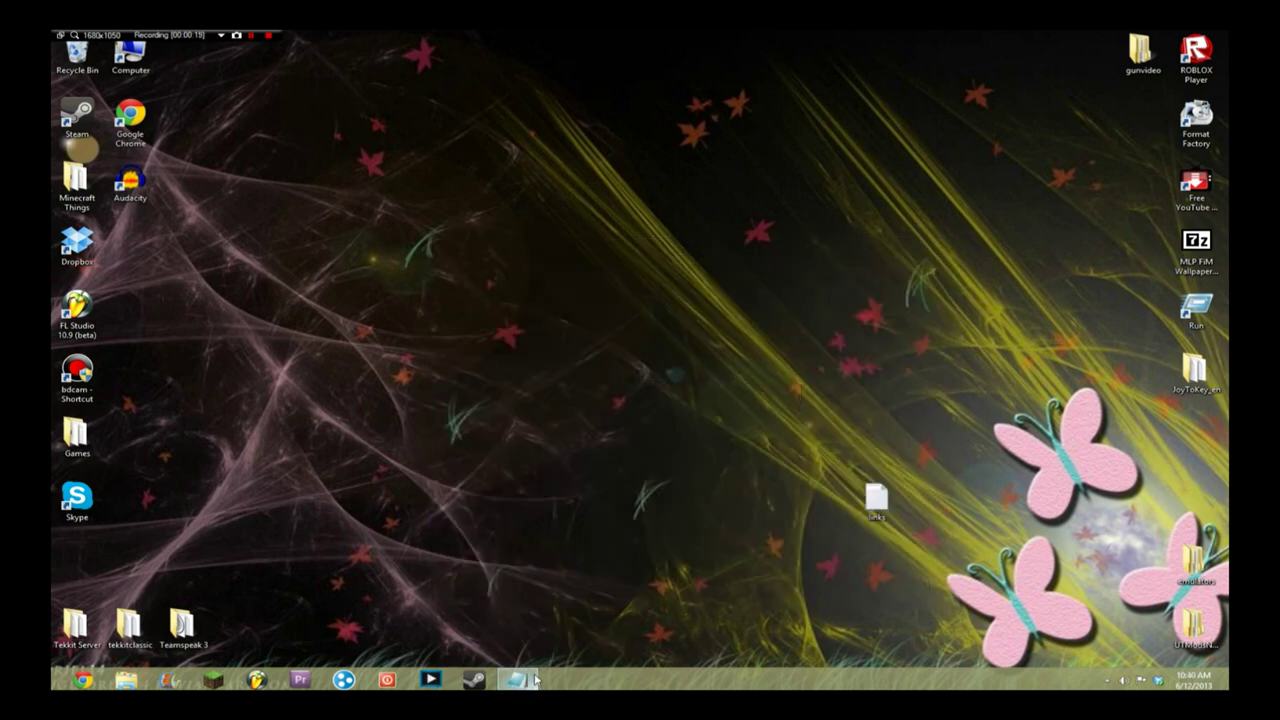
click(537, 680)
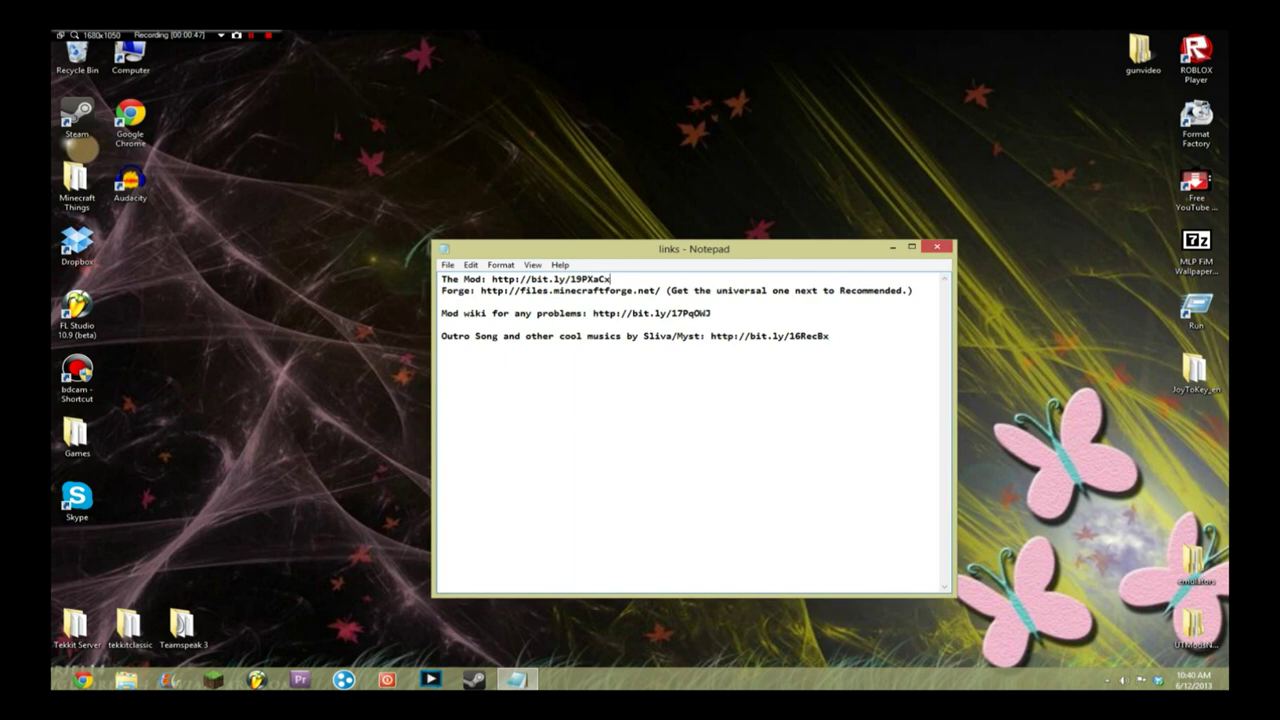
Copy the mod's web address from the links note and load it in Chrome
drag(610, 279, 488, 279)
key(ctrl+c)
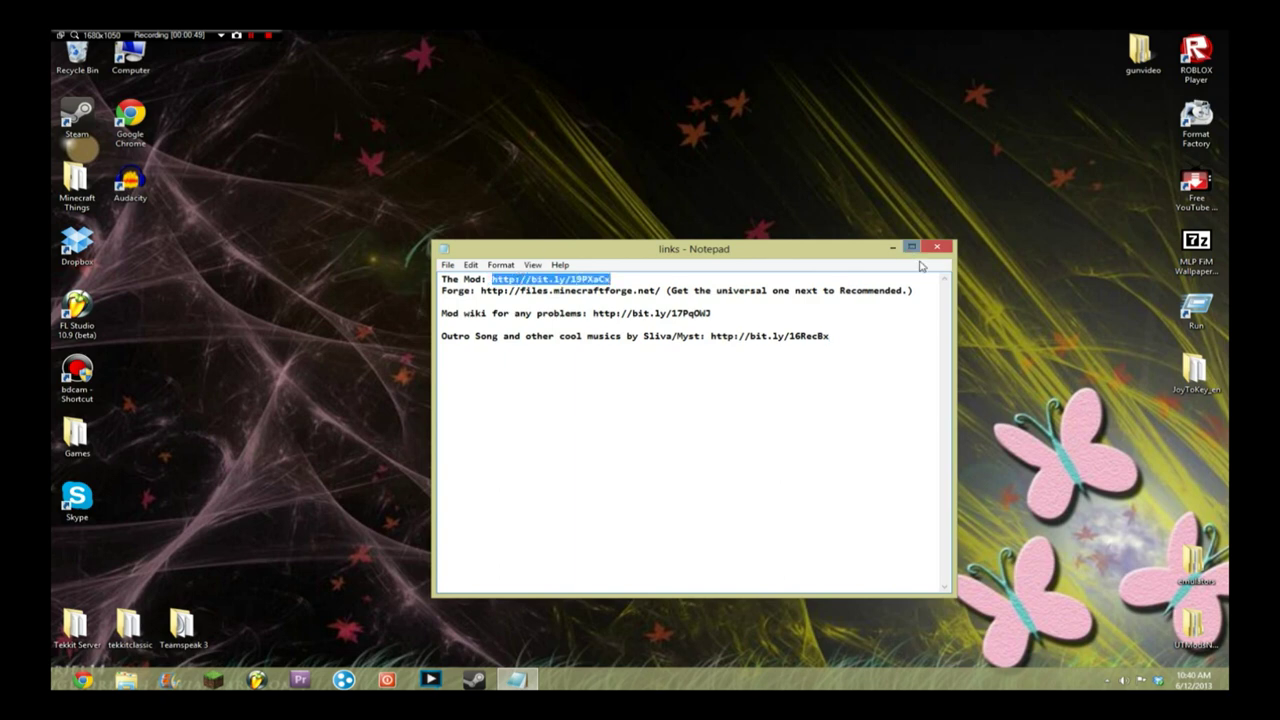
click(893, 246)
click(86, 679)
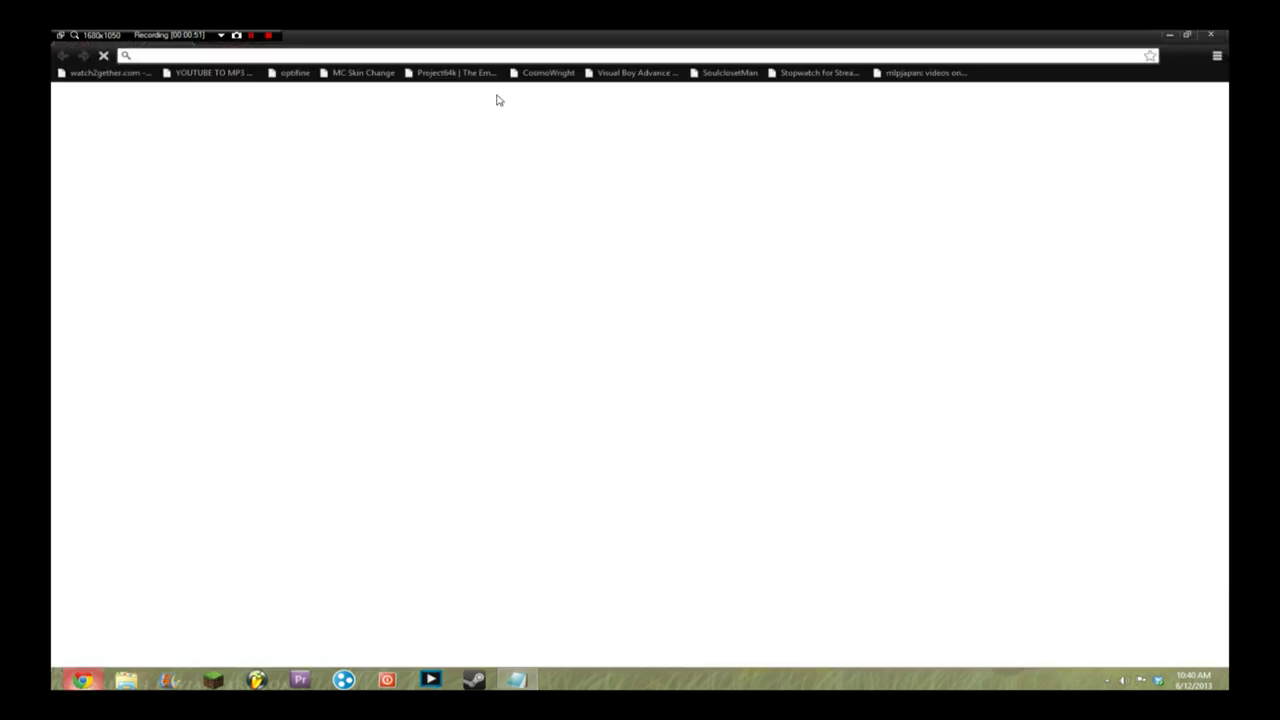
key(ctrl+v)
key(Return)
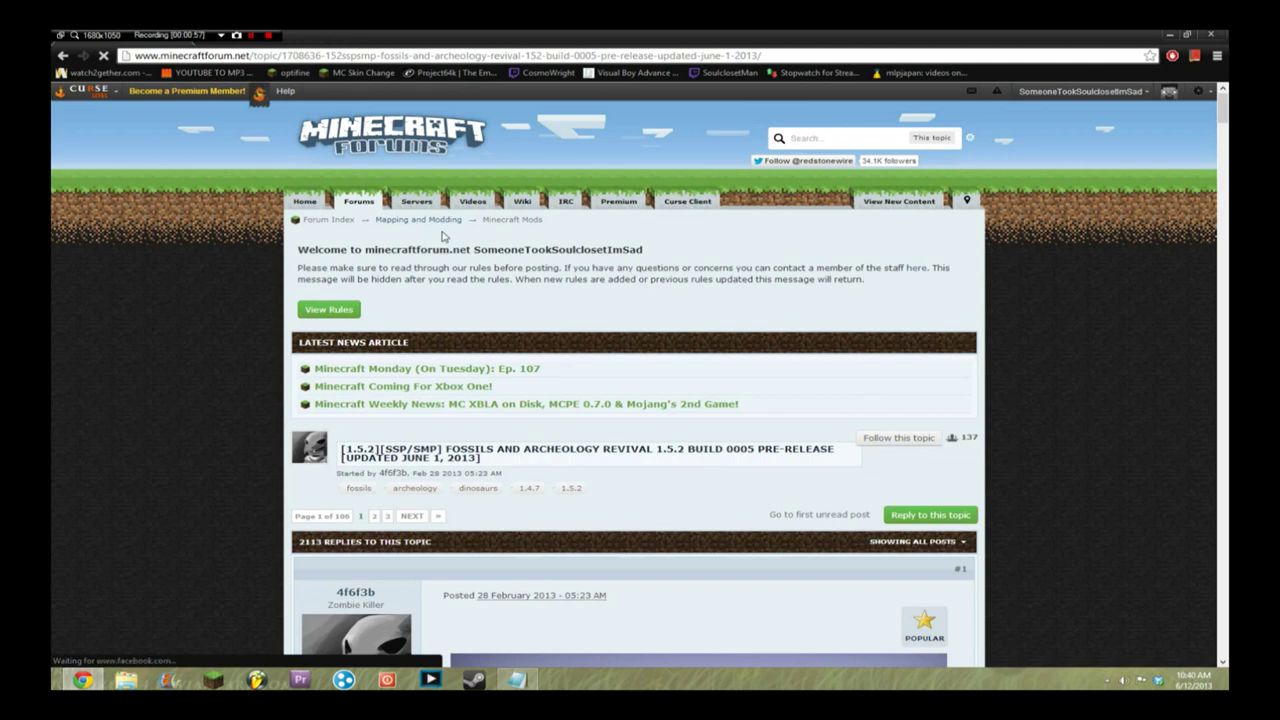
Scroll the Fossils and Archeology Revival thread down to the Build 5 download line
scroll(524, 362, down, 1)
scroll(524, 362, down, 4)
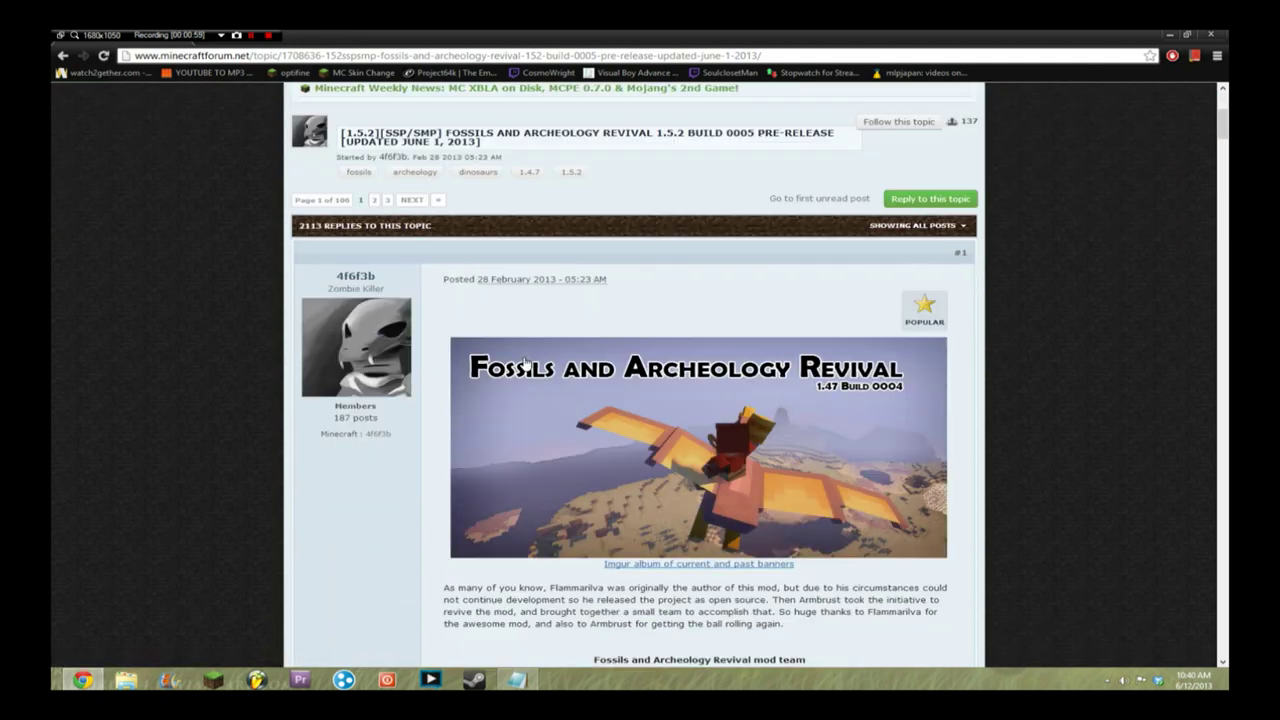
scroll(518, 348, down, 2)
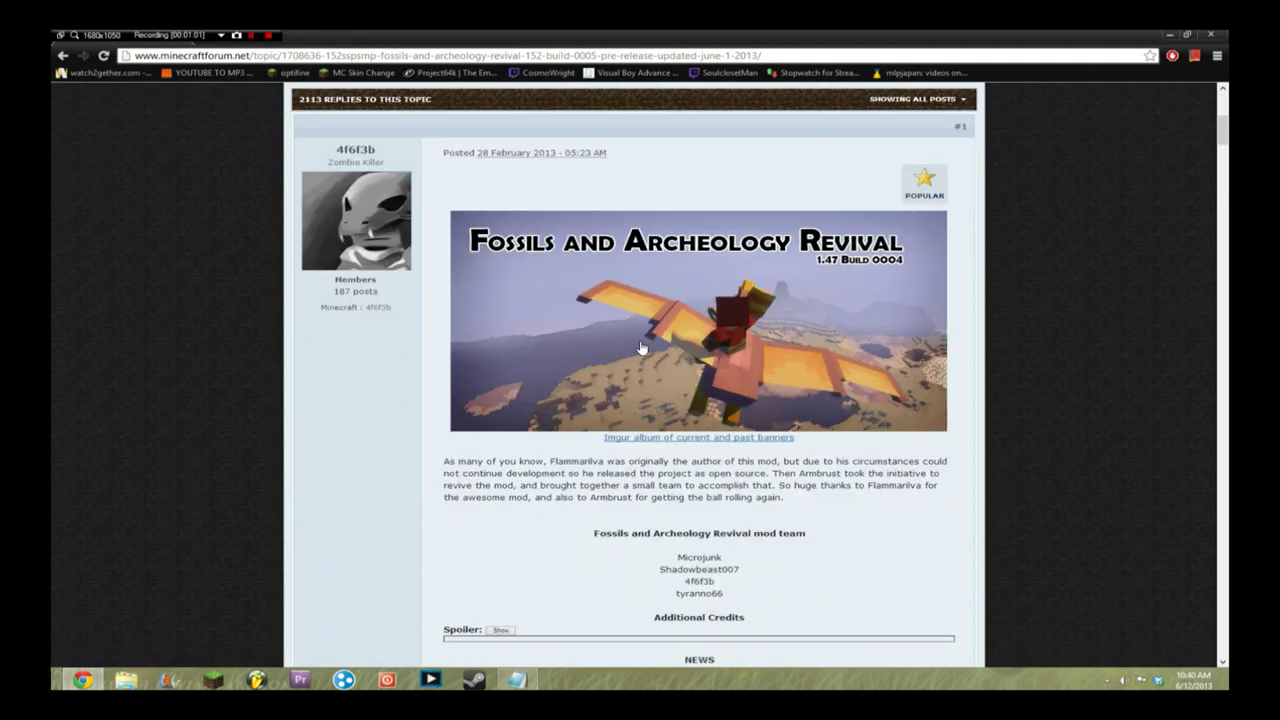
scroll(667, 360, down, 2)
scroll(669, 320, up, 9)
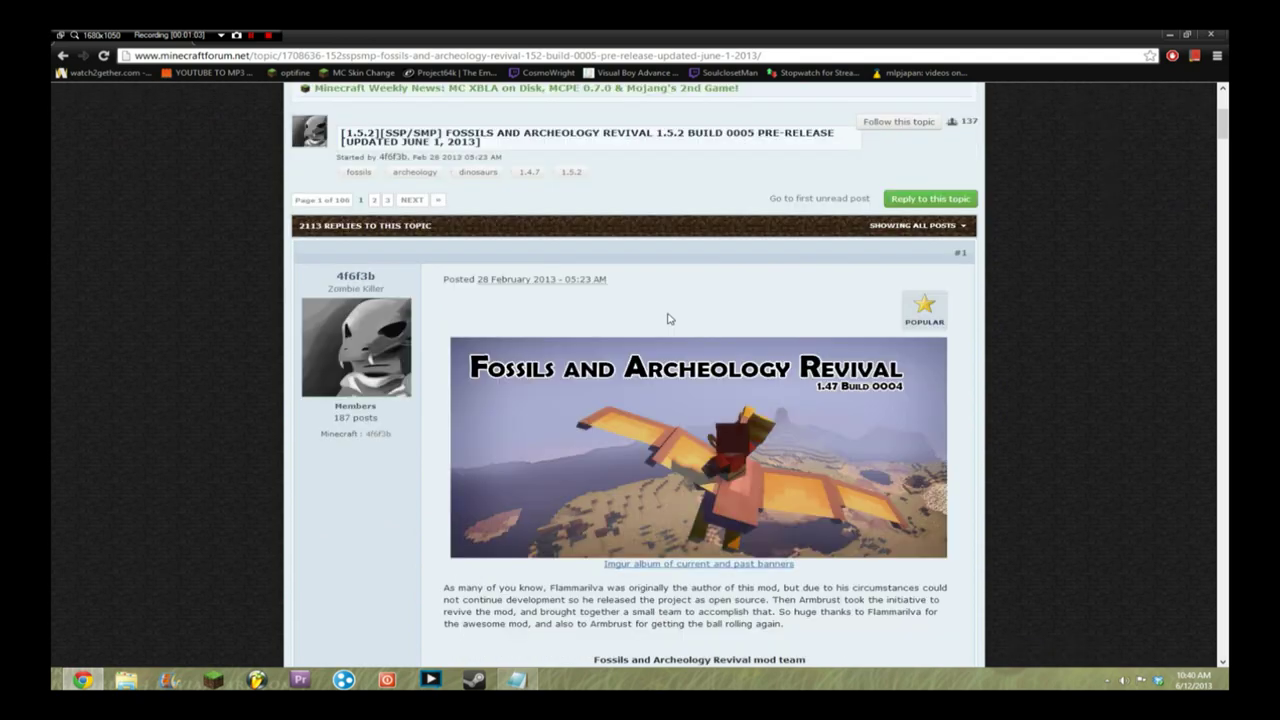
scroll(659, 338, down, 4)
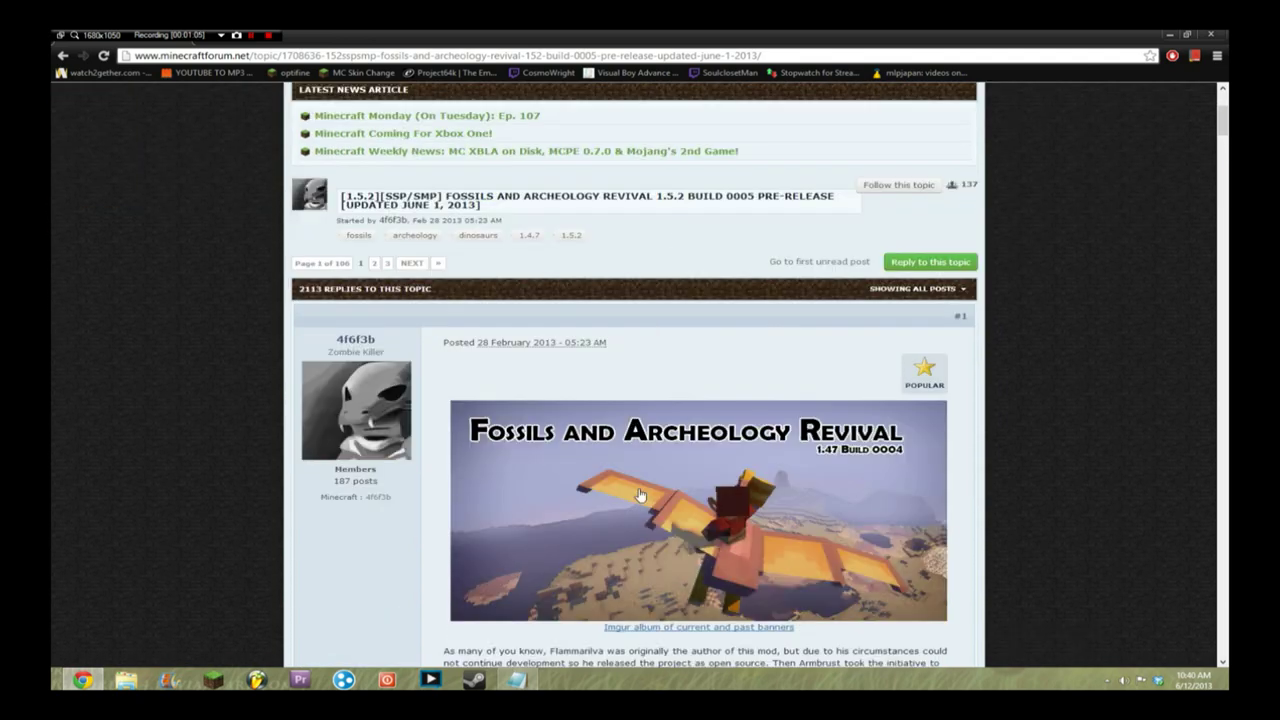
scroll(708, 445, down, 1)
scroll(708, 445, down, 9)
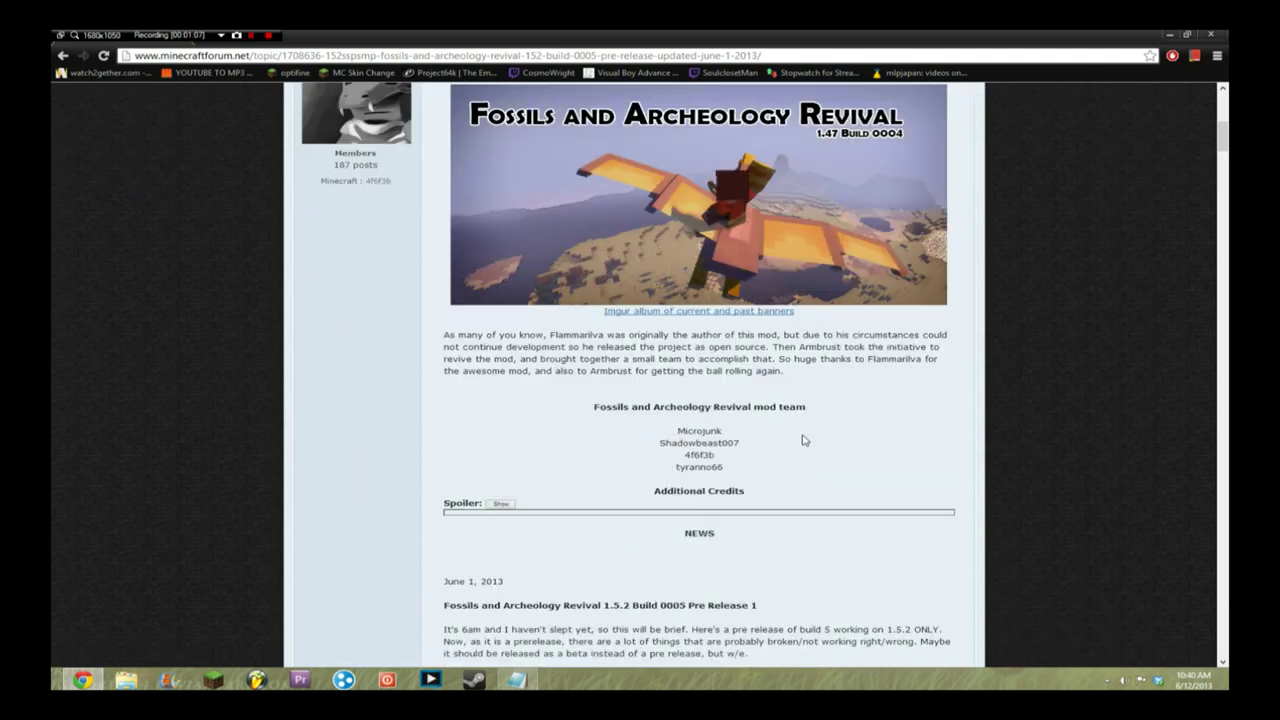
scroll(830, 440, down, 8)
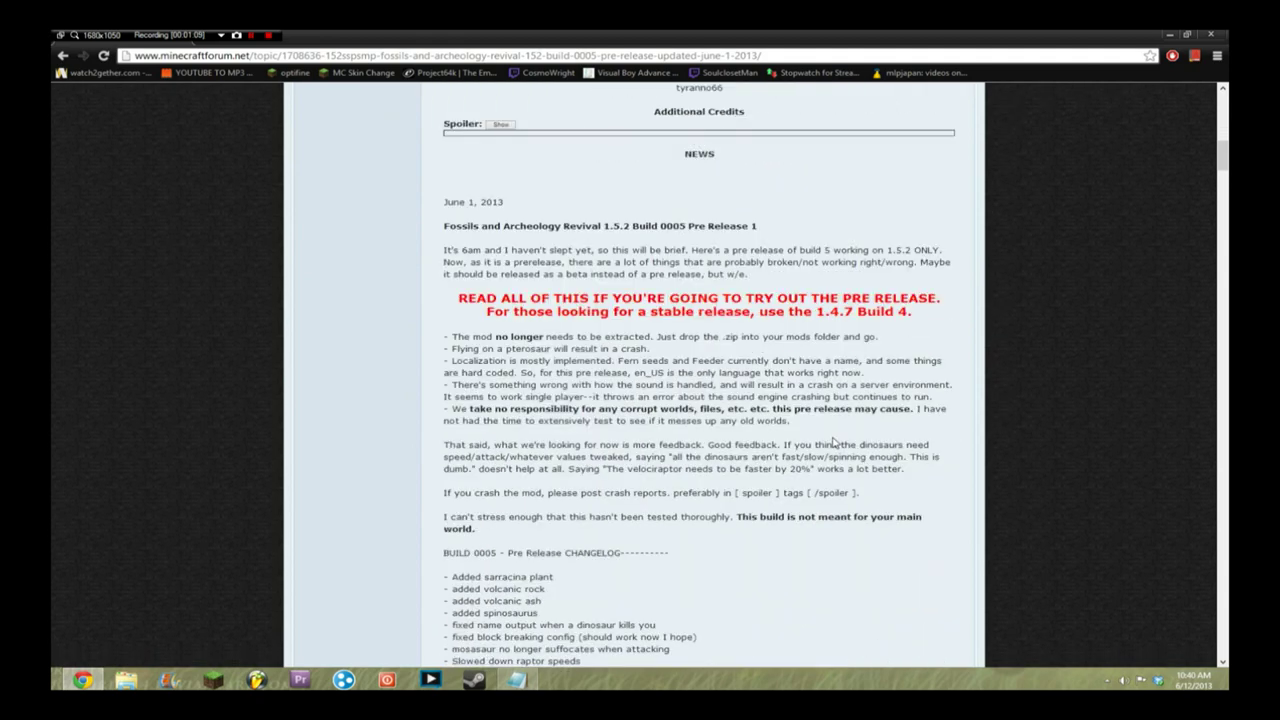
scroll(828, 436, down, 1)
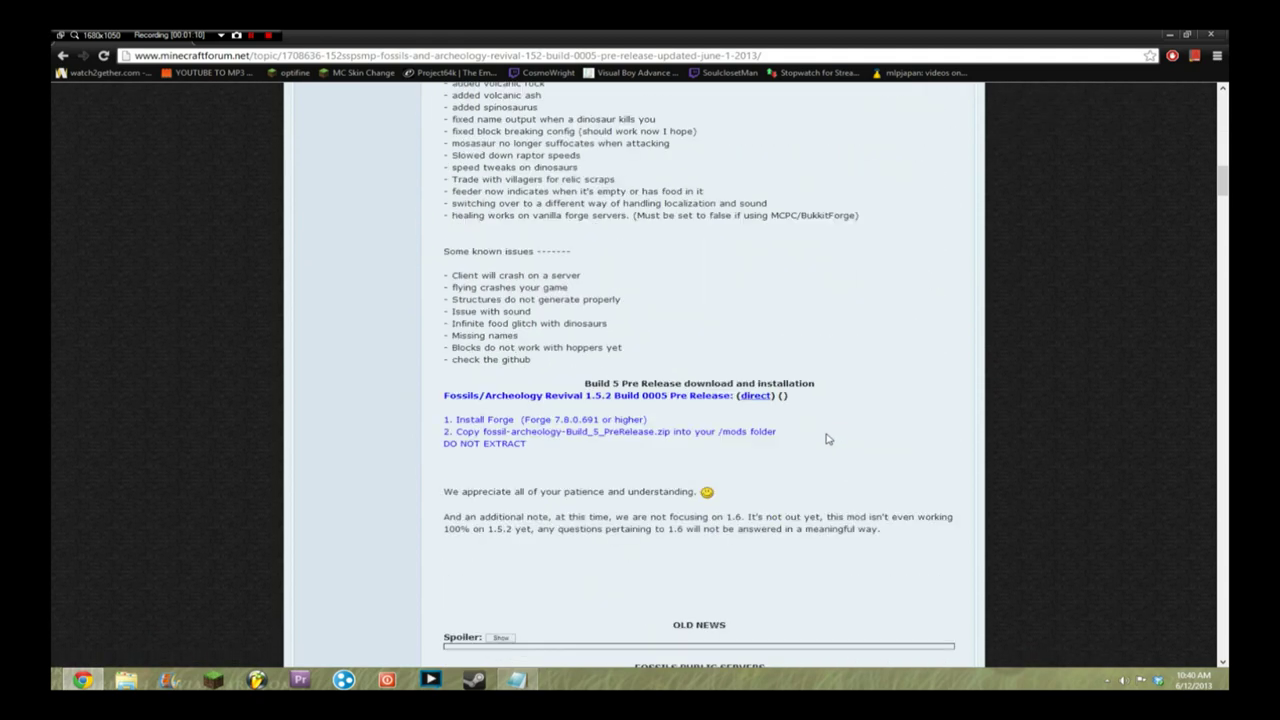
drag(436, 401, 871, 400)
click(880, 405)
Download fossil-archeology-Build_5_PreRelease.zip from MediaFire and show it in its folder
click(766, 398)
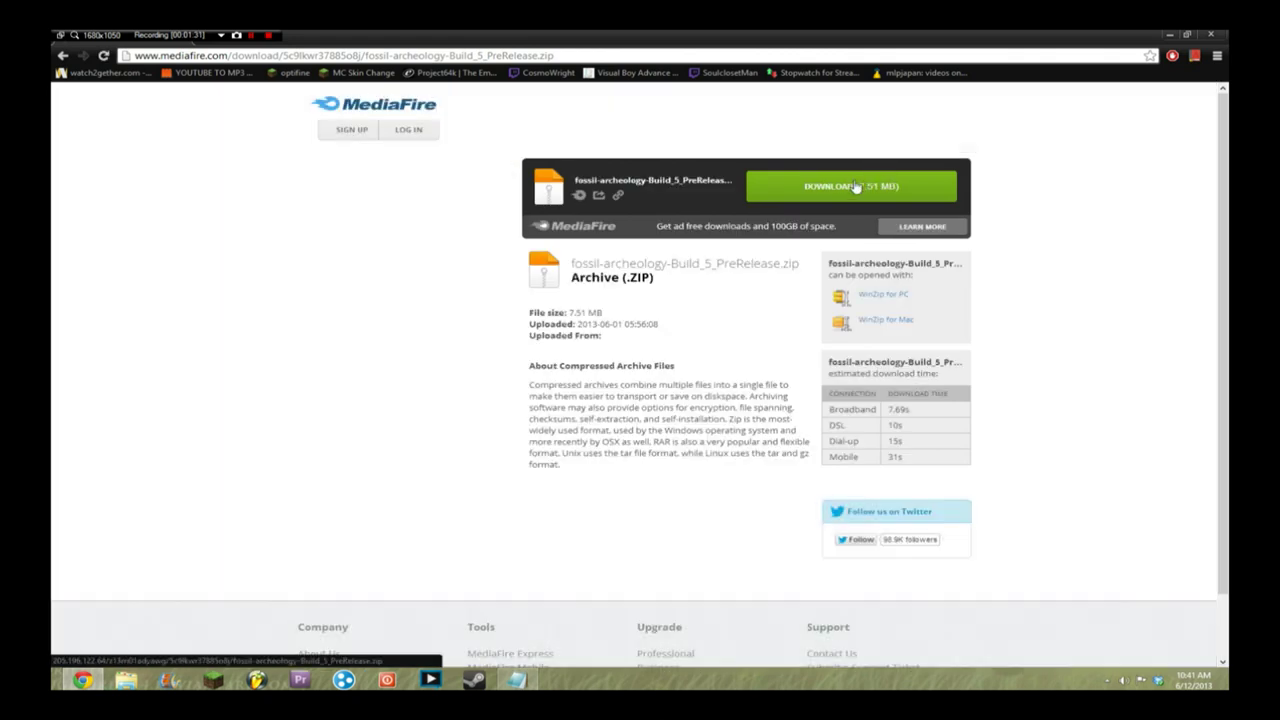
click(850, 186)
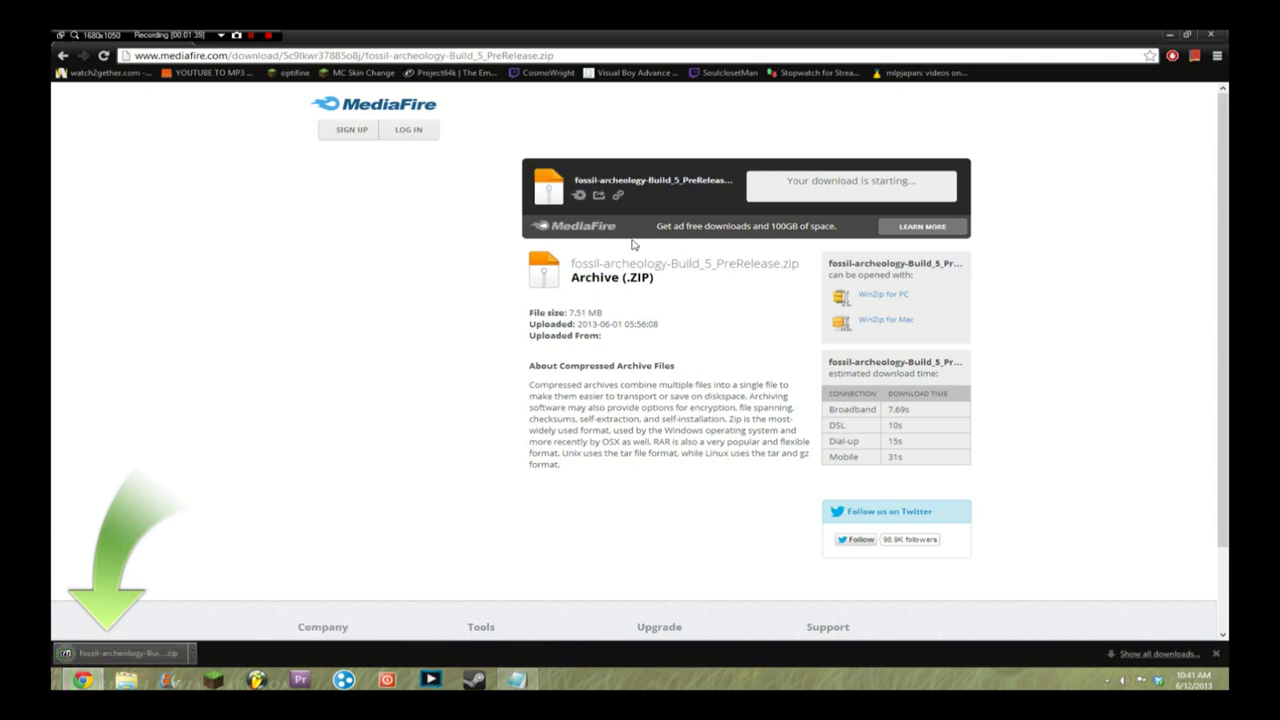
click(192, 654)
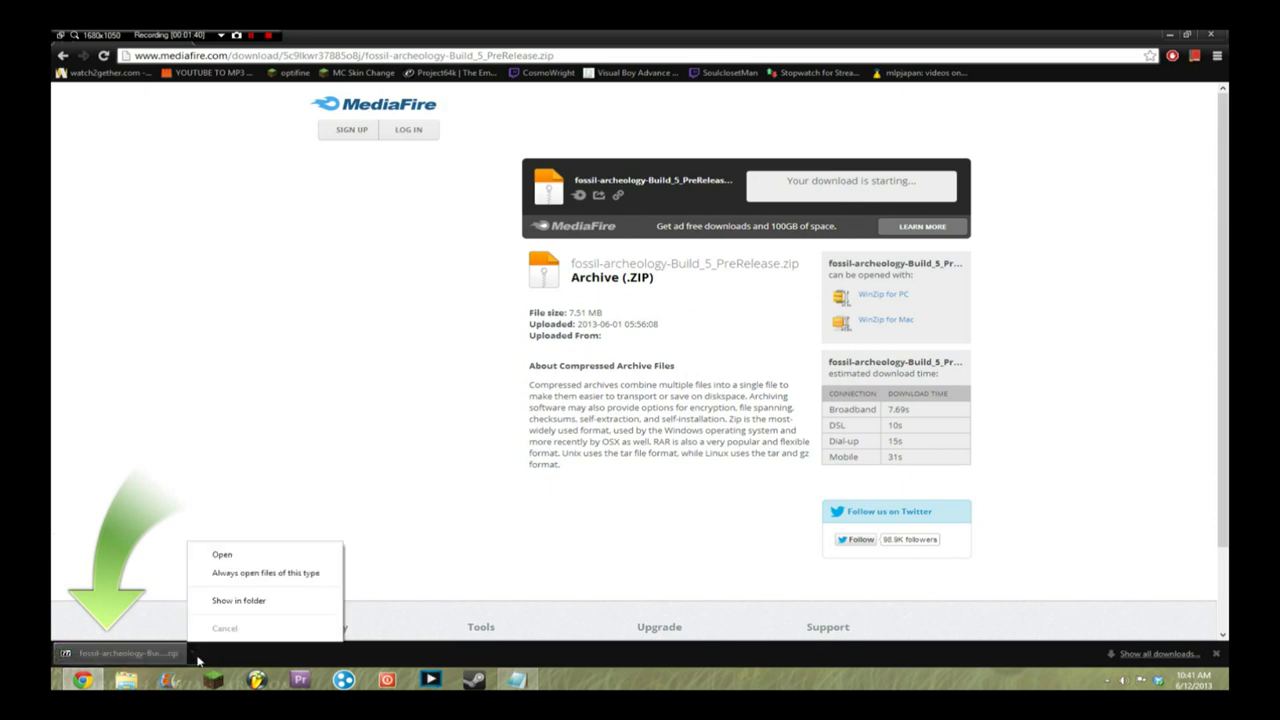
click(228, 604)
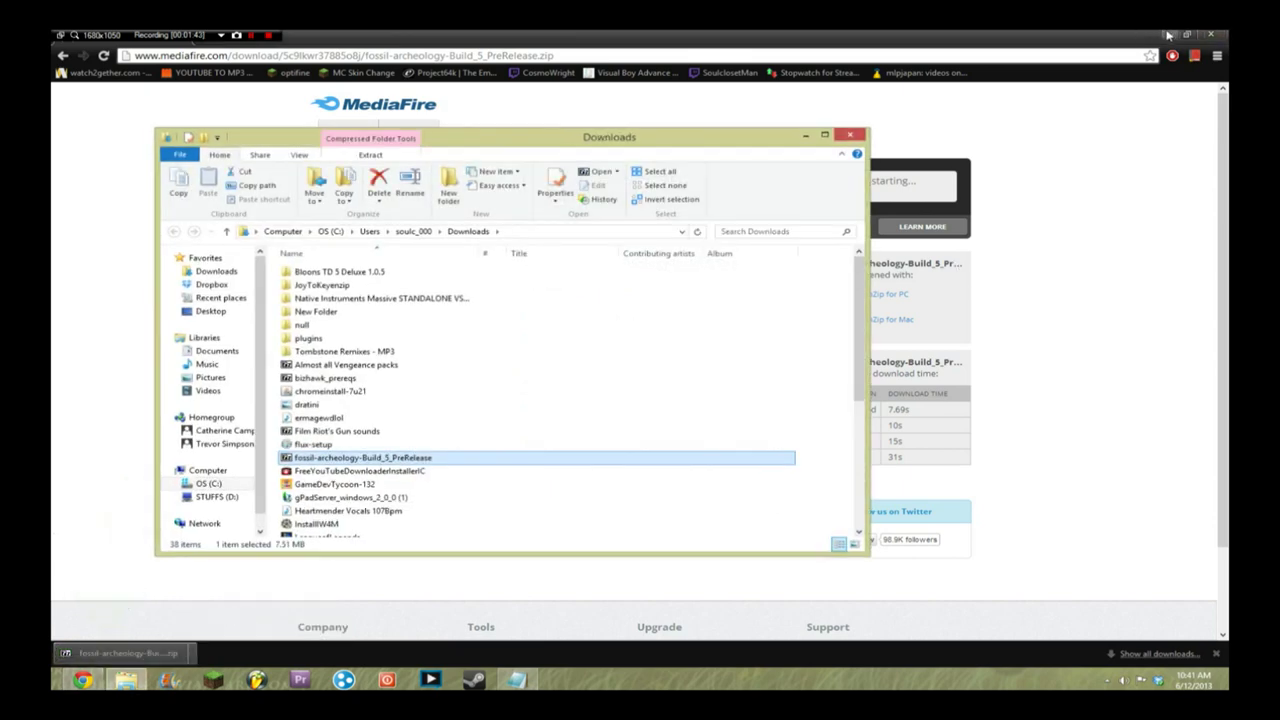
Move the fossil-archeology zip from Downloads onto the desktop and close the folder window
click(1165, 34)
drag(545, 460, 1000, 200)
click(849, 135)
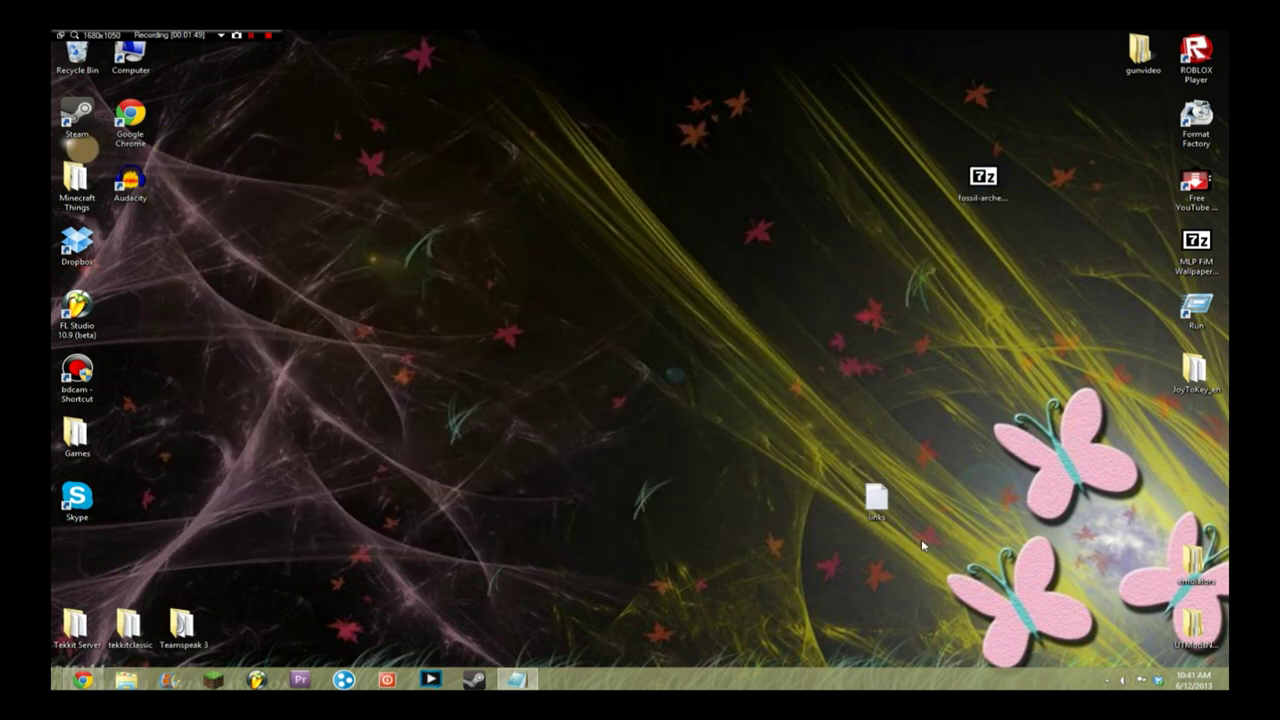
Reposition the zip icon on the desktop and show the Downloads folder in File Explorer
click(1006, 170)
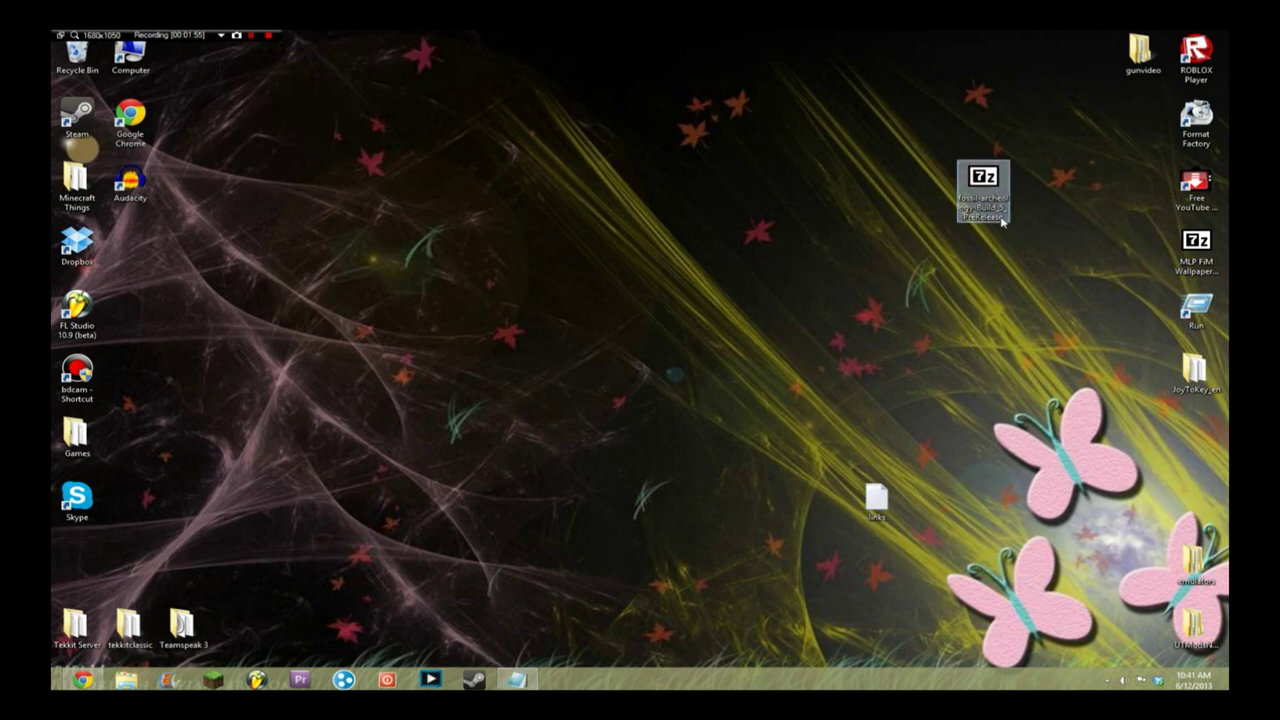
drag(970, 205, 864, 270)
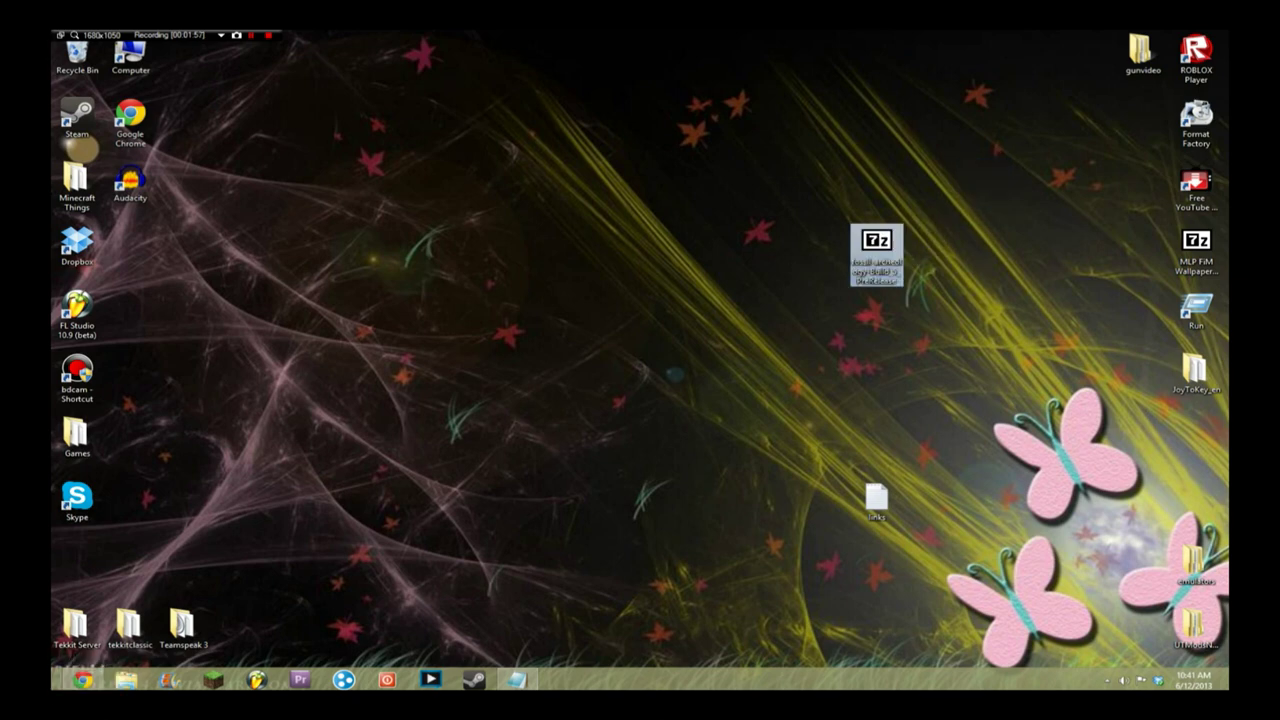
click(125, 680)
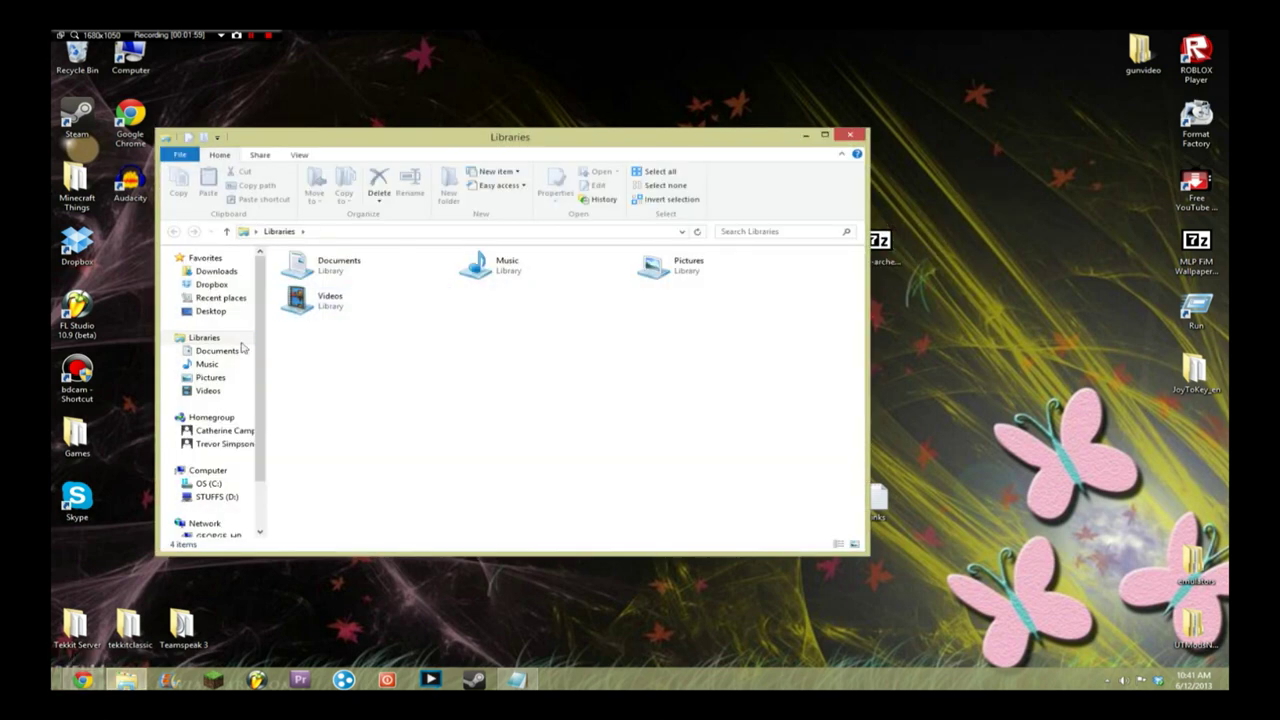
click(216, 271)
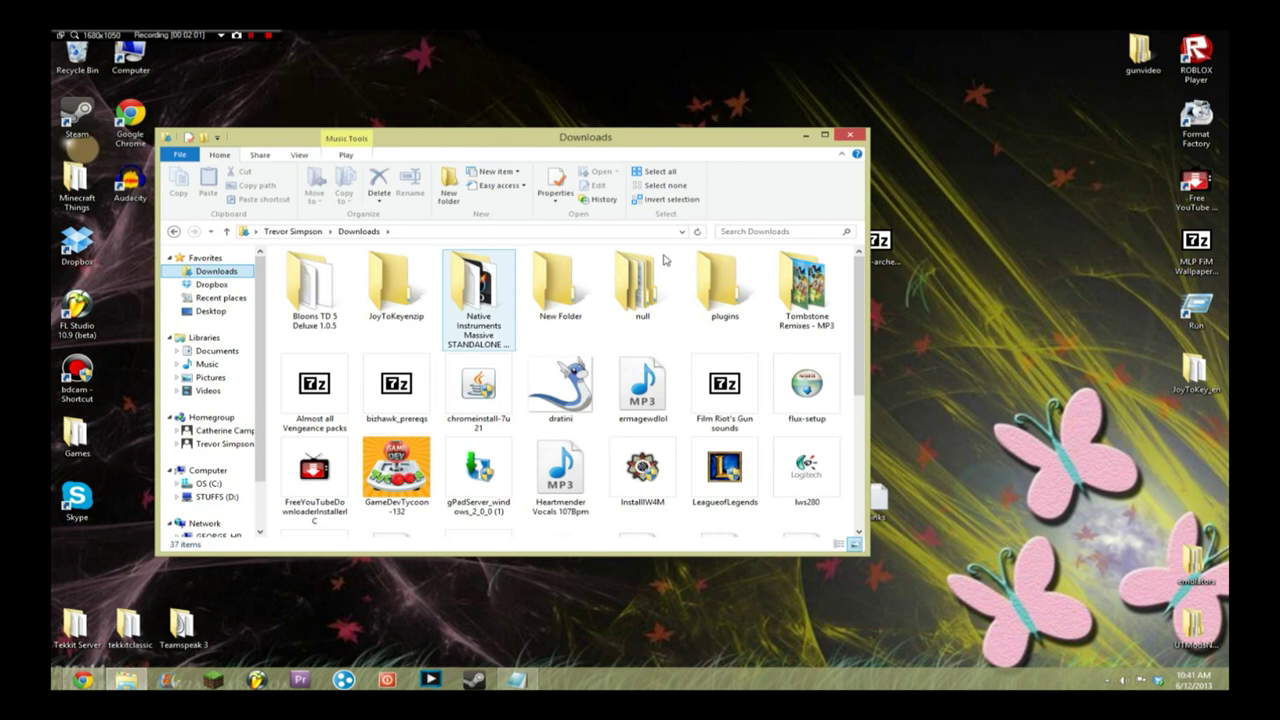
Drag the fossil-archeology zip from Downloads onto the desktop and close the window
drag(889, 258, 688, 485)
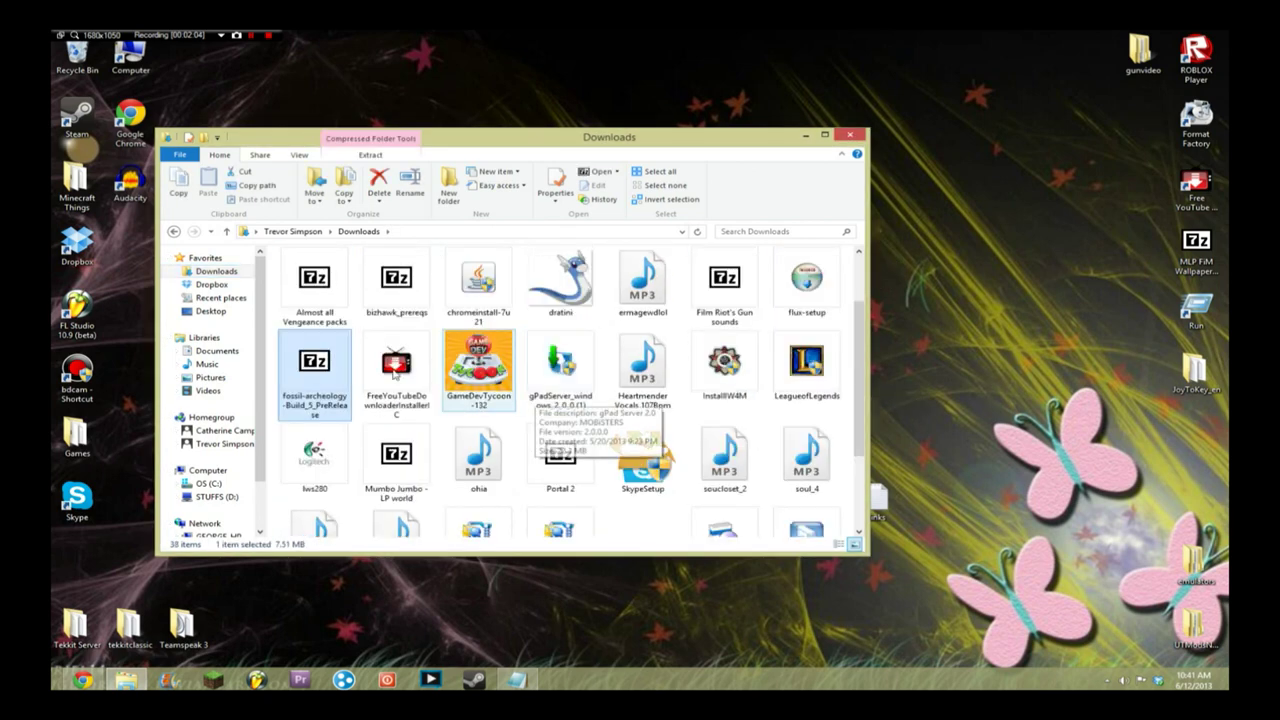
drag(314, 372, 1036, 337)
key(alt+F4)
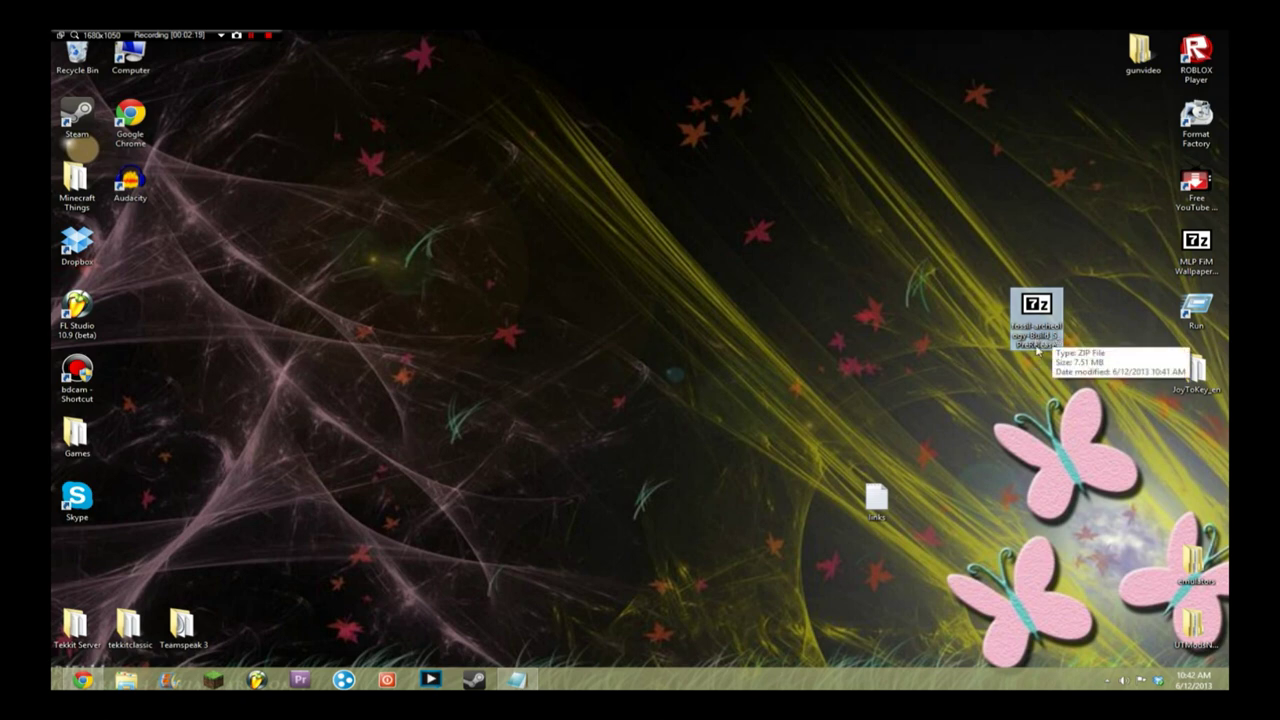
Copy the Forge download address from links.txt, then close the note
click(1078, 327)
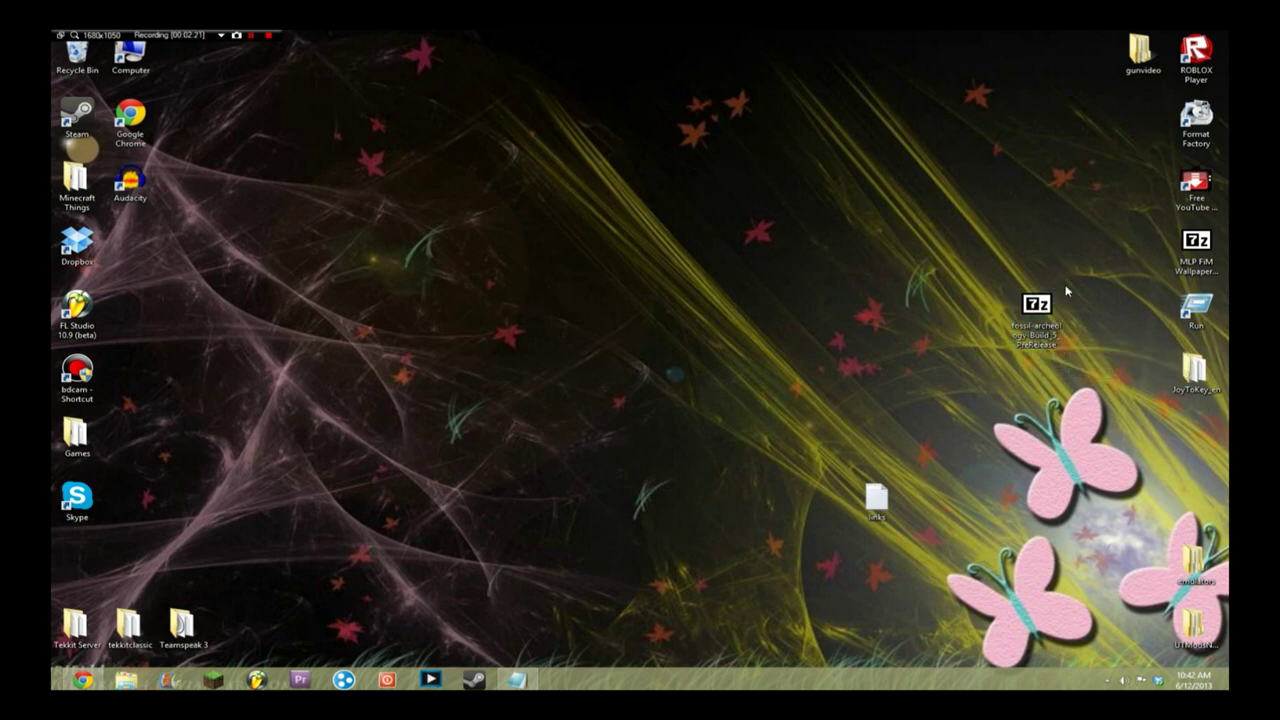
double_click(868, 503)
drag(481, 290, 661, 291)
right_click(652, 291)
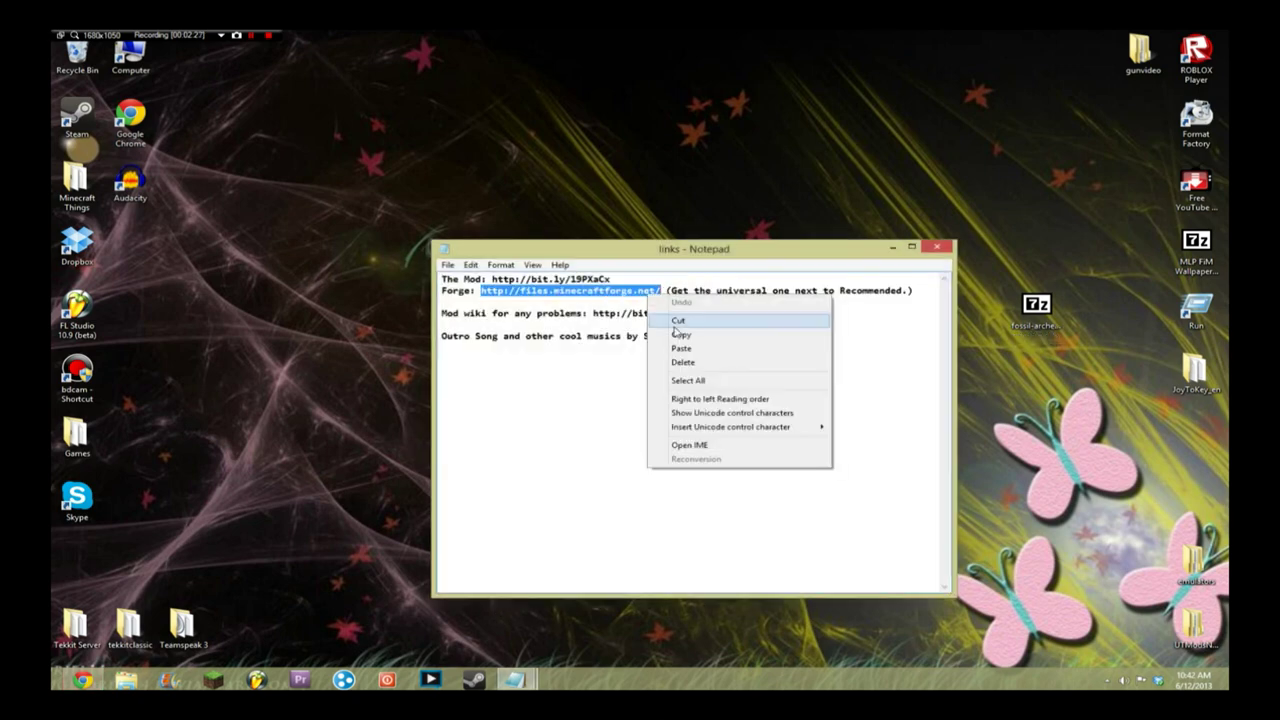
click(680, 334)
click(937, 247)
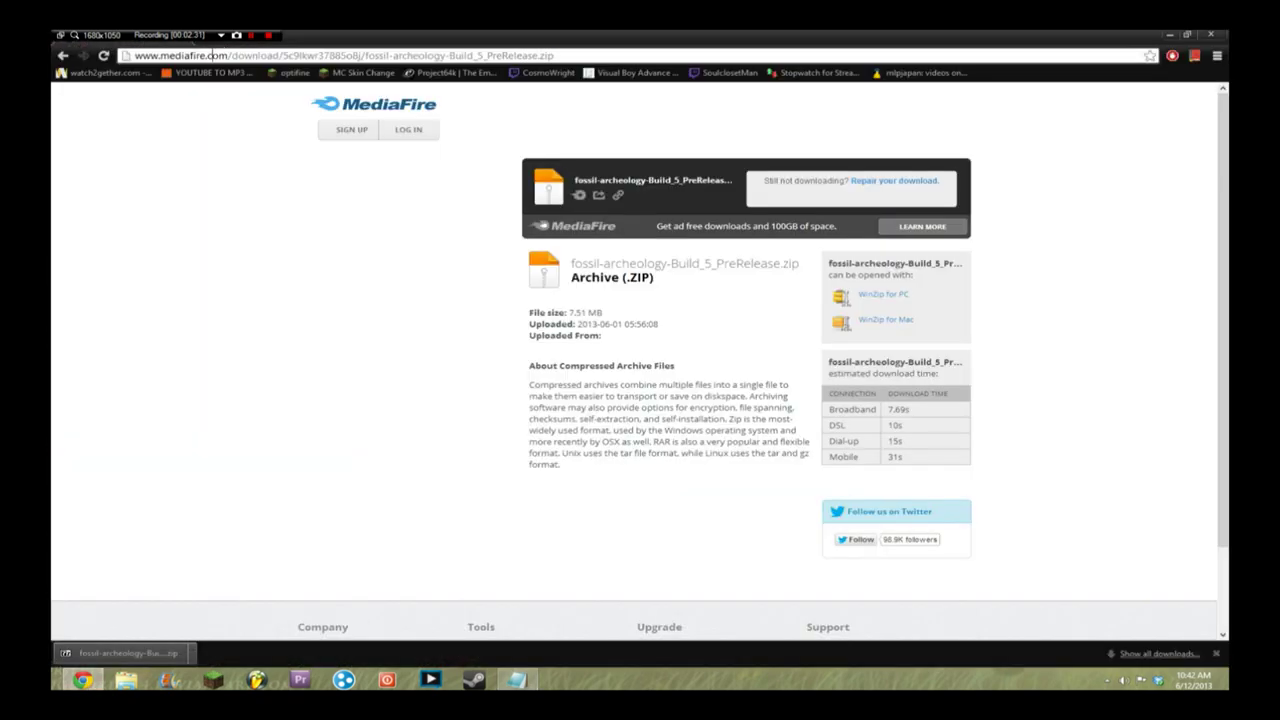
Paste the Forge address into Chrome's address bar to load files.minecraftforge.net
click(213, 55)
key(ctrl+v)
key(Return)
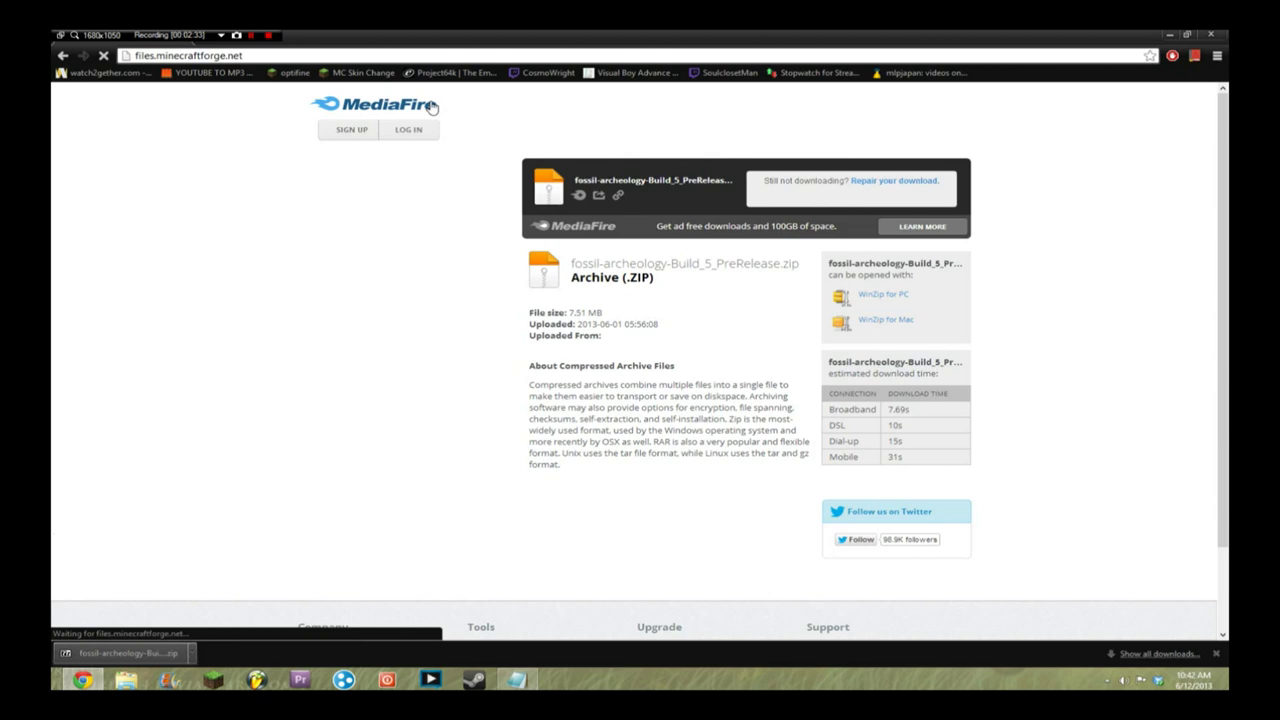
Dismiss the downloads bar and follow the (universal) link in the Recommended Promotions row
click(1215, 654)
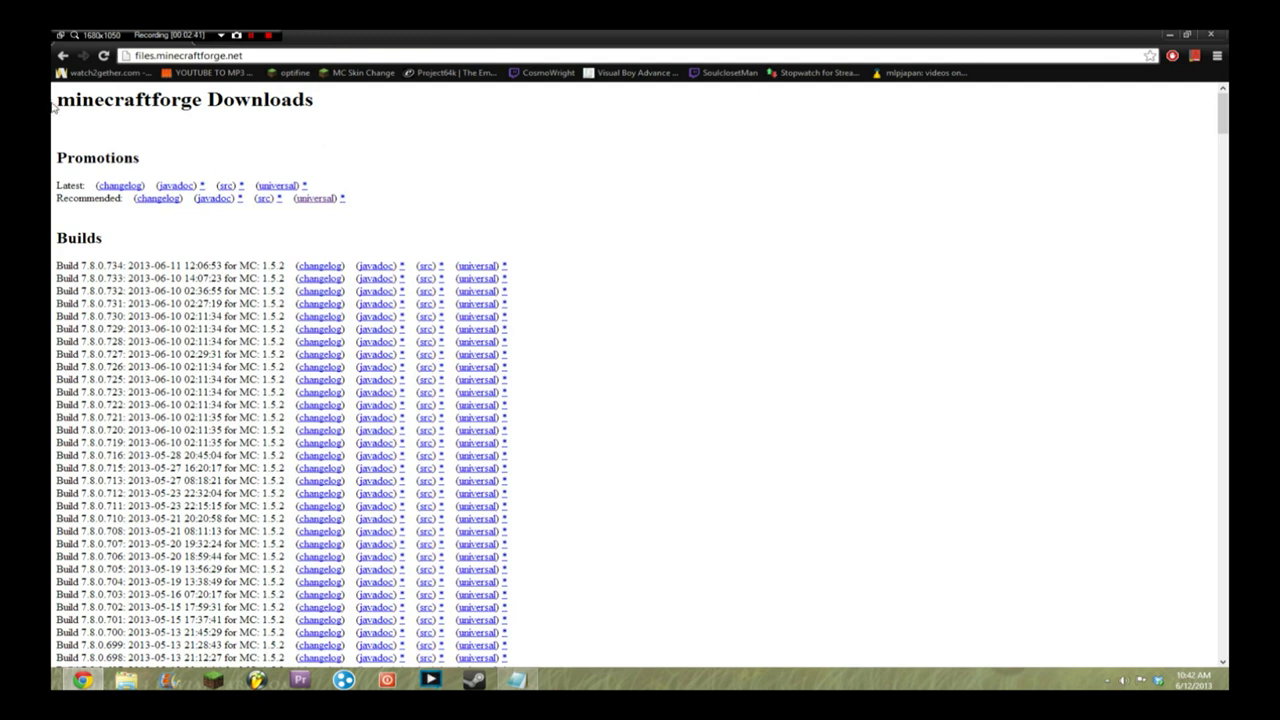
drag(57, 99, 337, 120)
click(193, 150)
double_click(196, 158)
click(166, 170)
drag(57, 202, 68, 199)
click(316, 202)
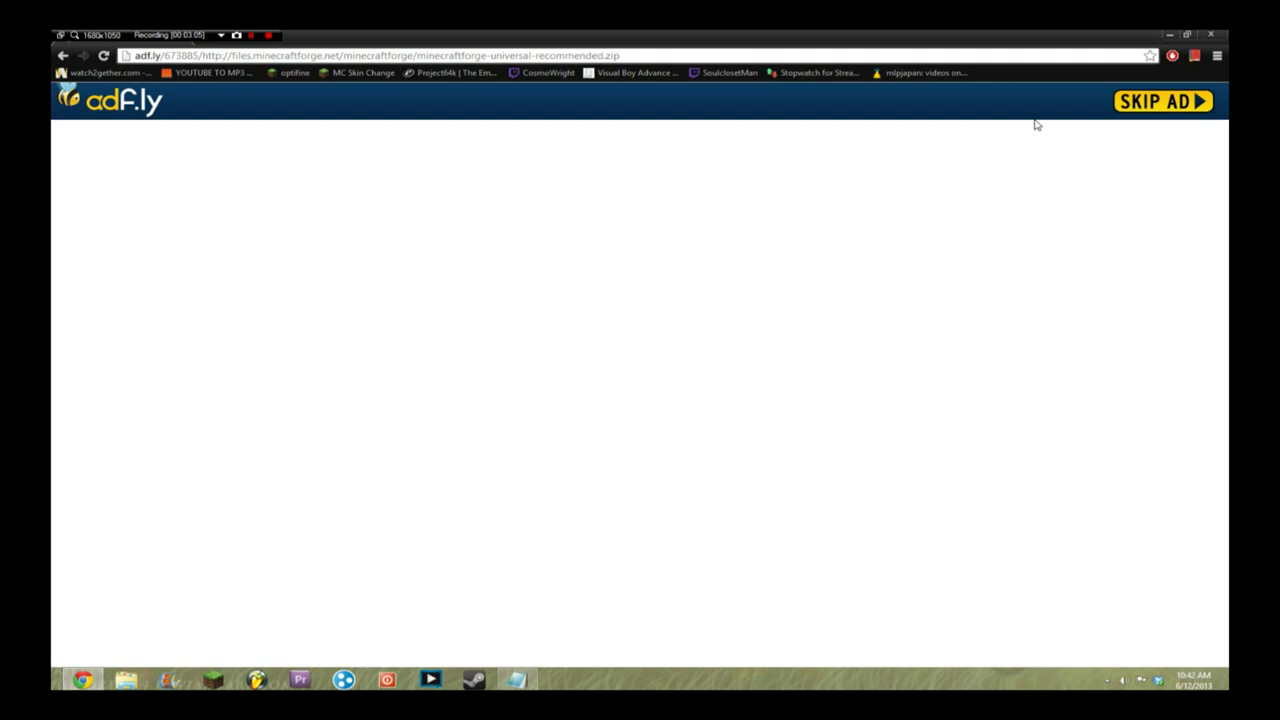
Skip the adf.ly ad and move the downloaded minecraftforge-universal-1.5.2-7.8.0.684 zip onto the desktop
click(1152, 105)
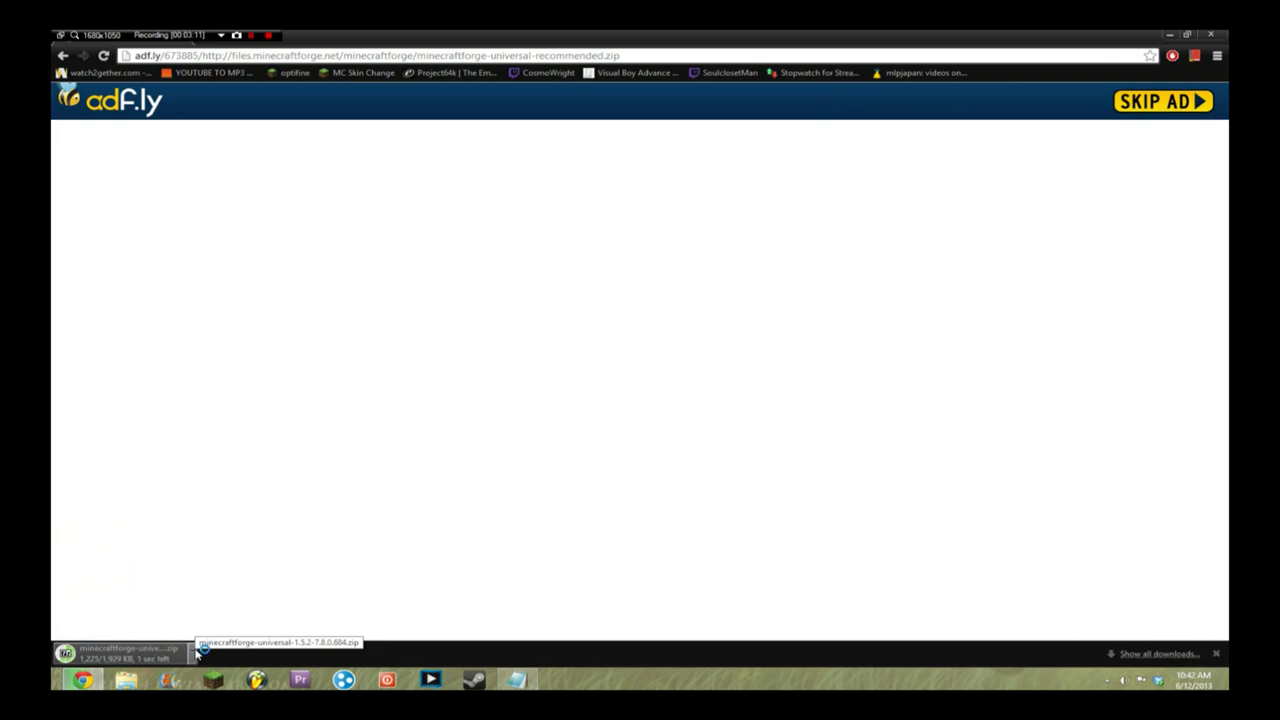
right_click(193, 651)
click(242, 602)
click(1162, 35)
drag(381, 490, 976, 348)
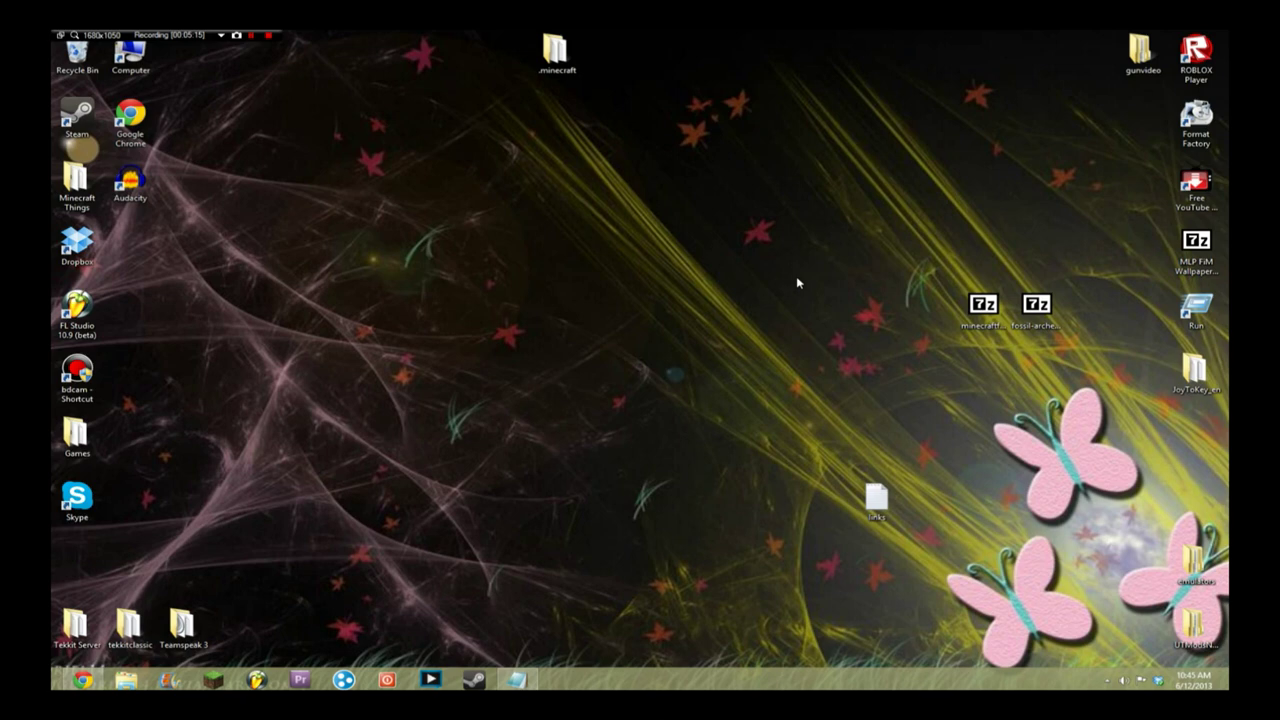
Enter the account password in the Minecraft Launcher, remember it, enable Force update, and log in
click(214, 681)
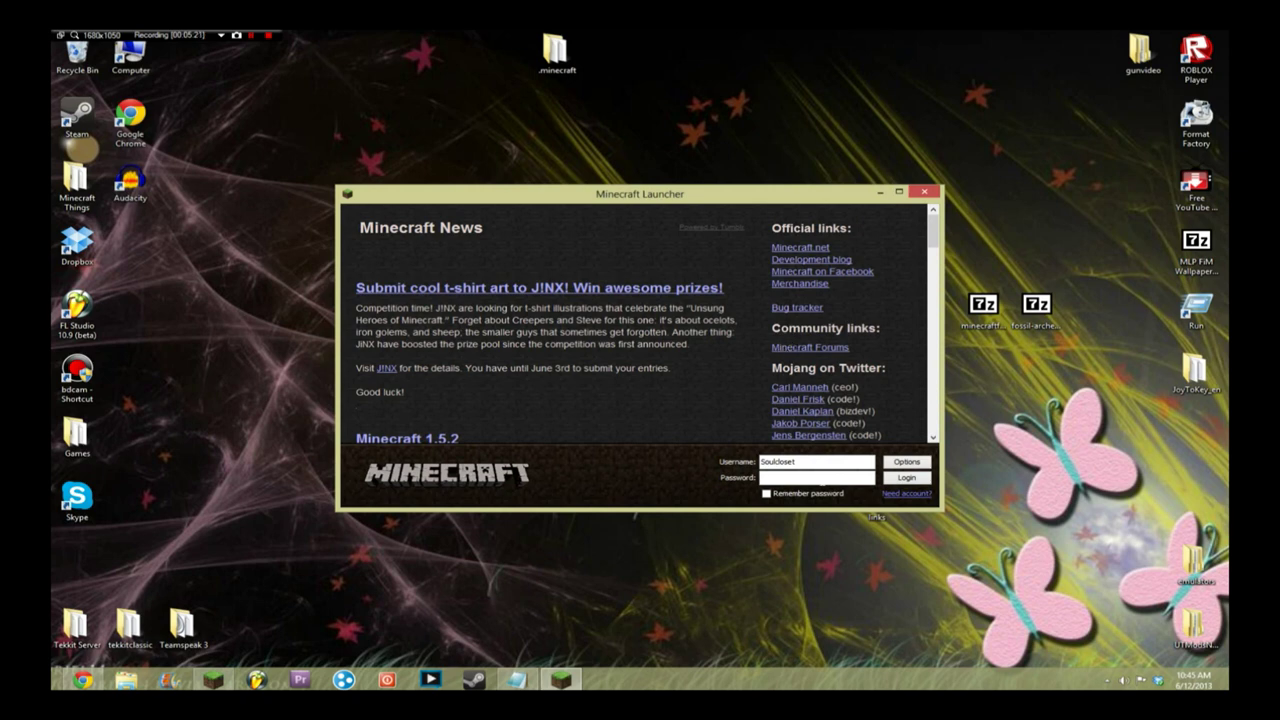
text(a)
click(766, 494)
click(904, 462)
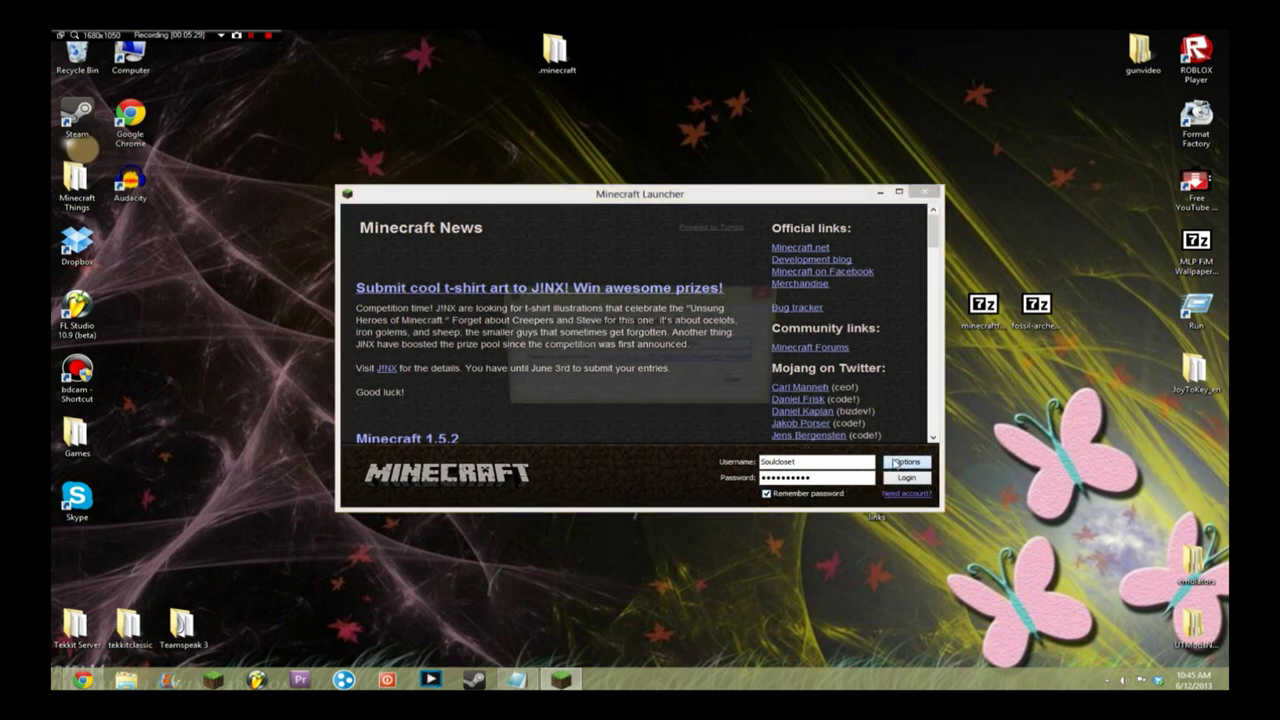
click(688, 348)
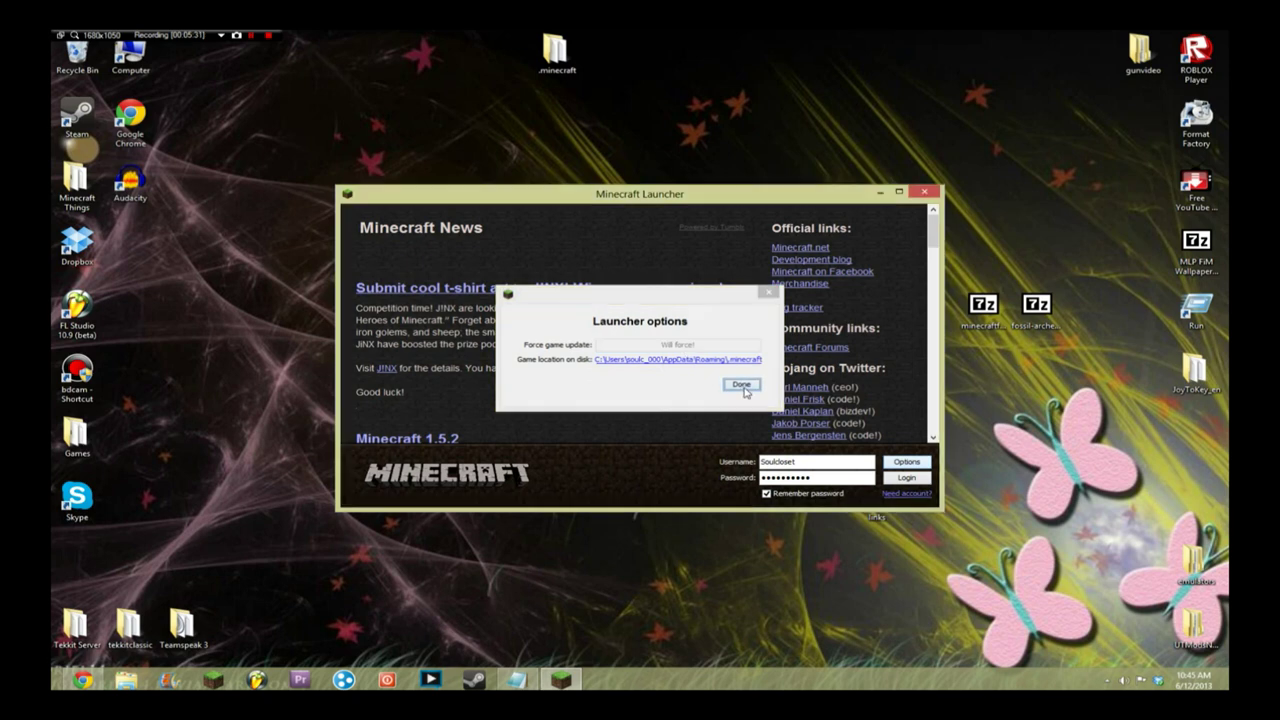
click(740, 384)
click(906, 477)
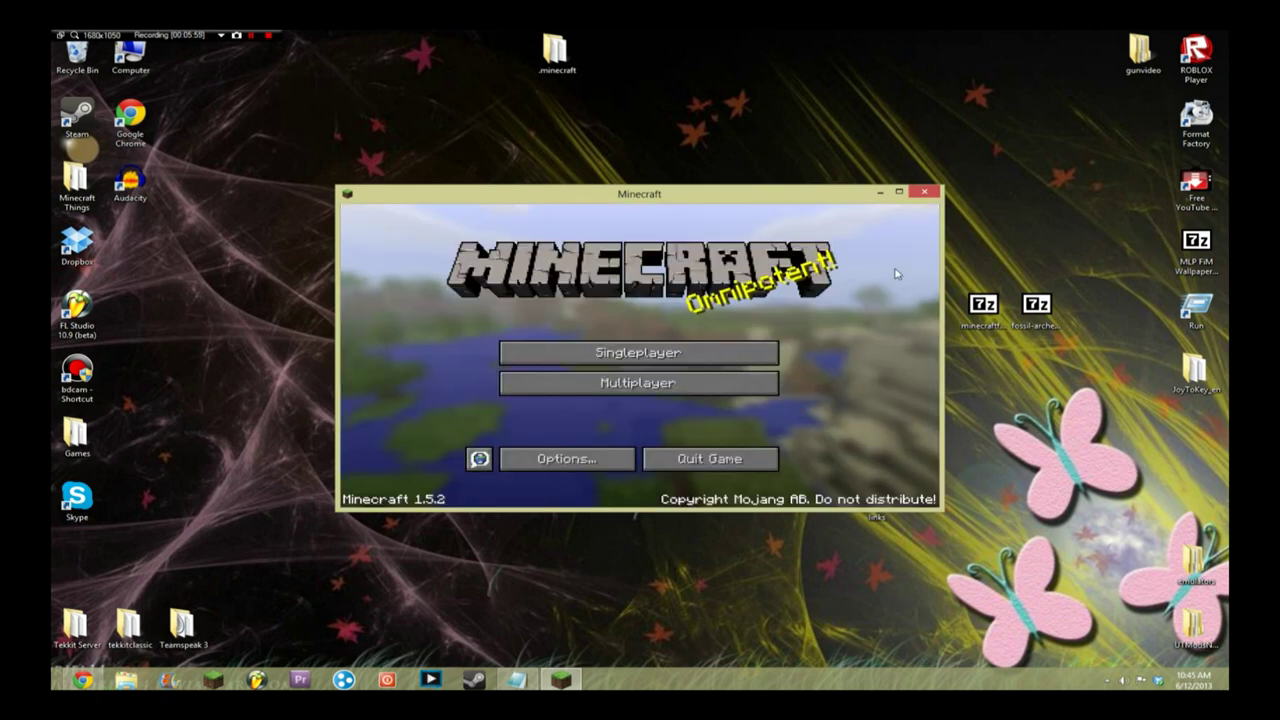
Close the game, go to %appdata% via Run, and open the .minecraft folder
click(924, 191)
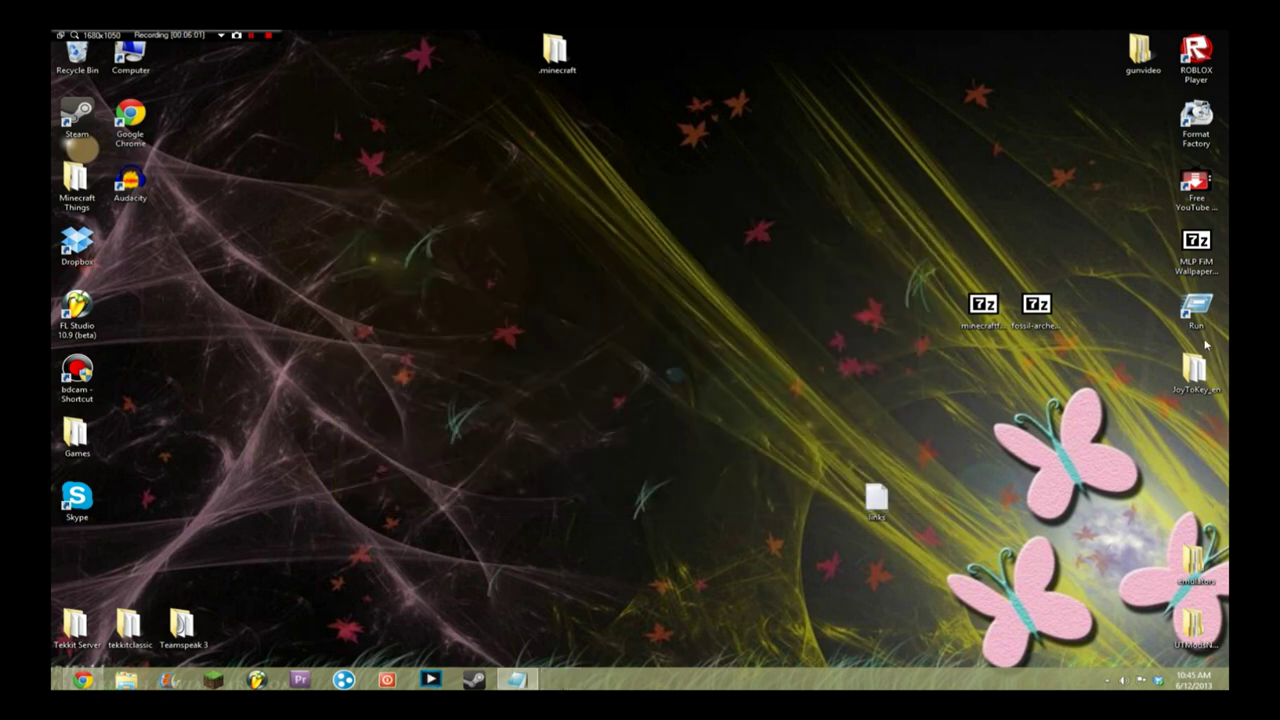
double_click(1196, 310)
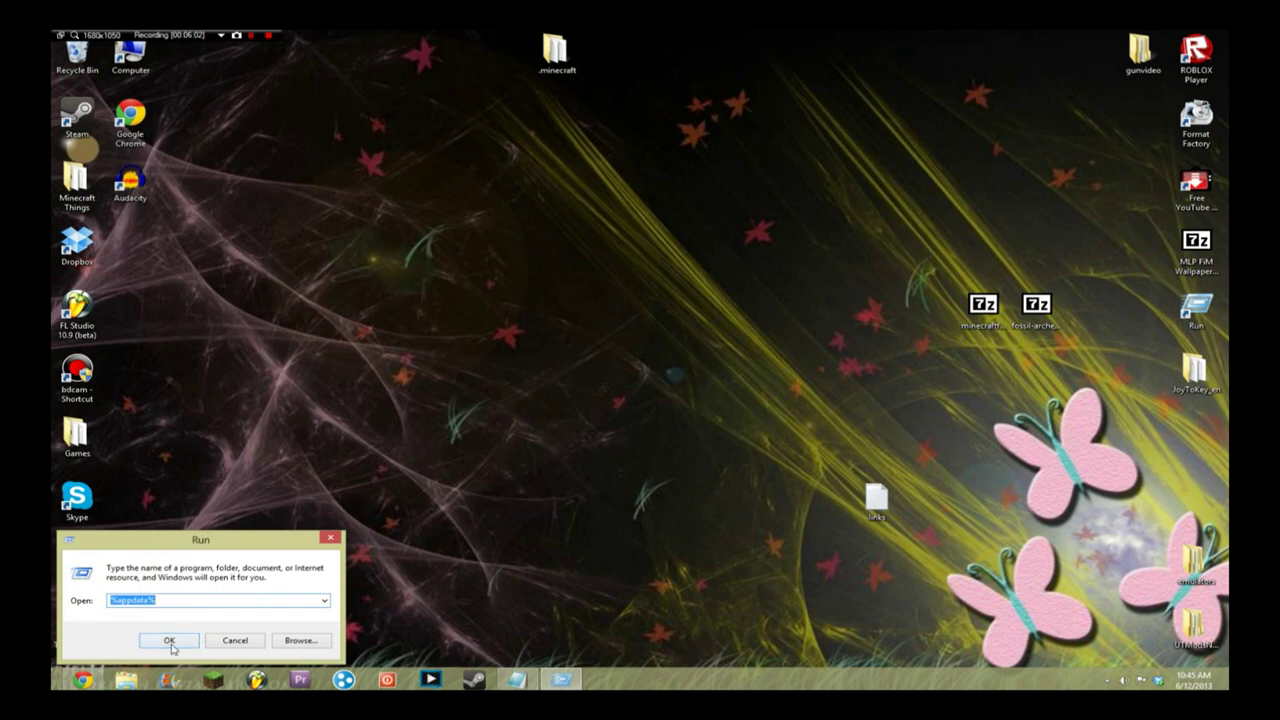
click(170, 640)
click(338, 273)
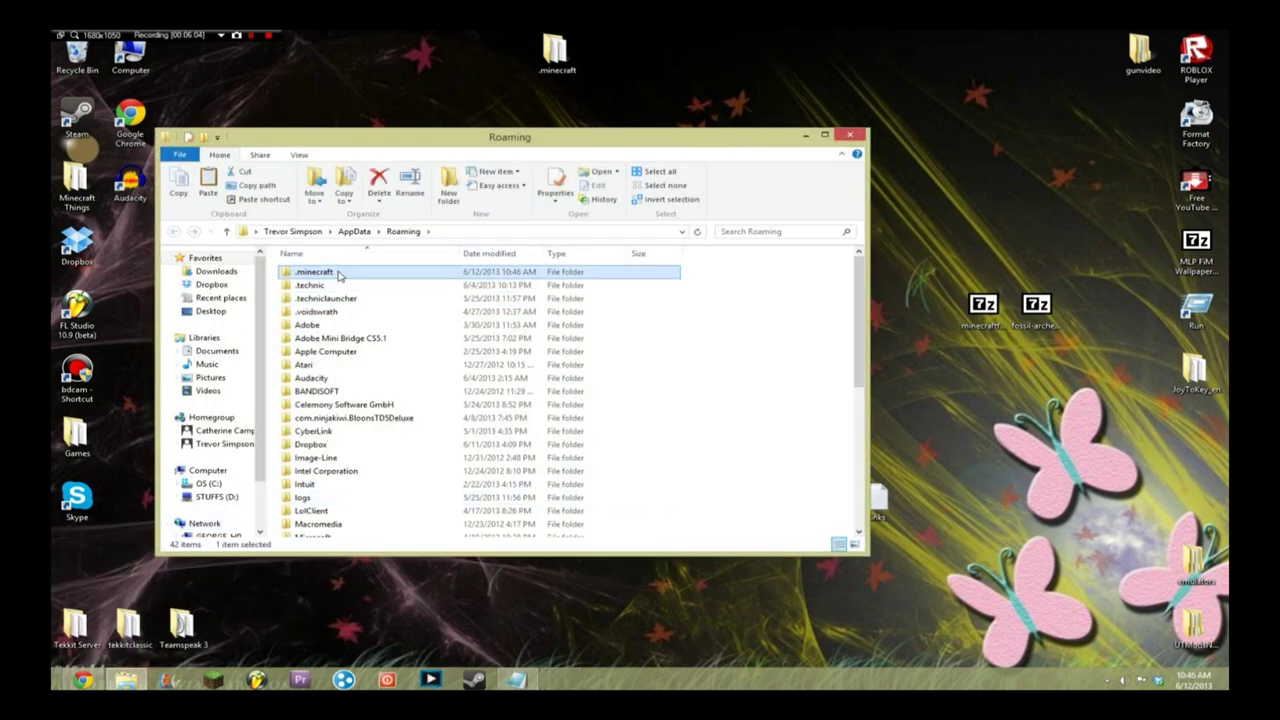
double_click(338, 273)
click(292, 274)
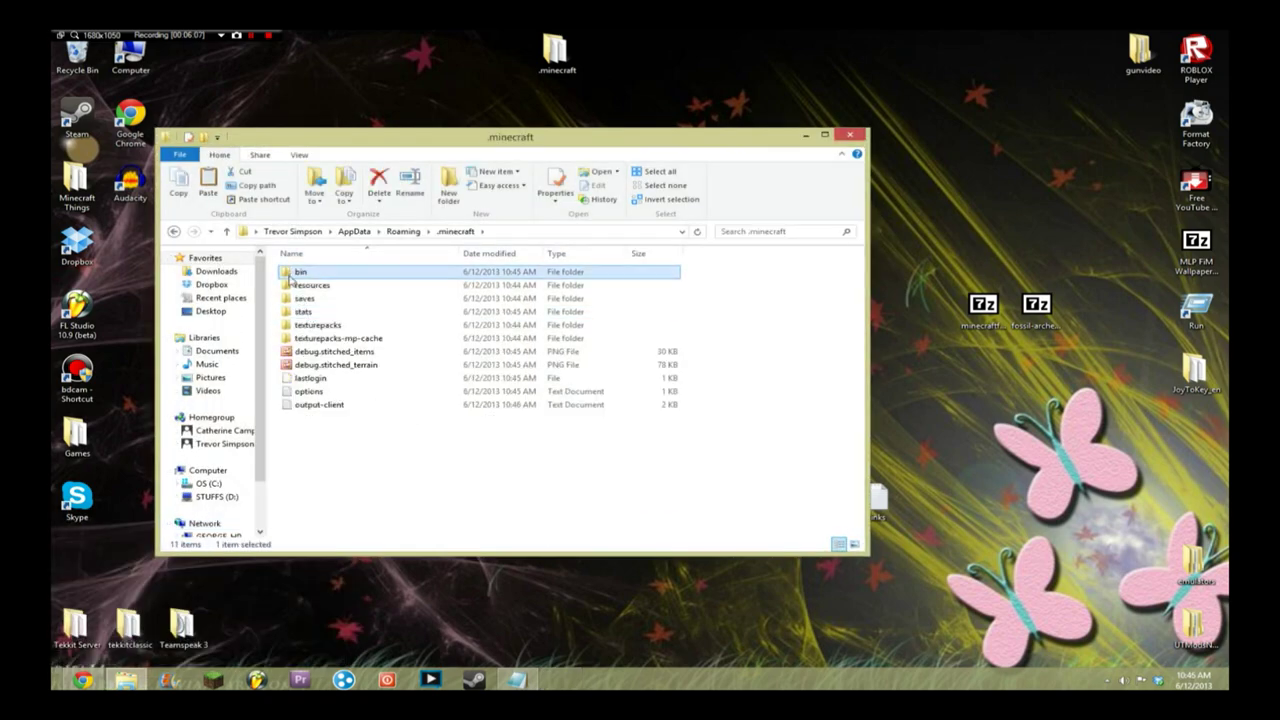